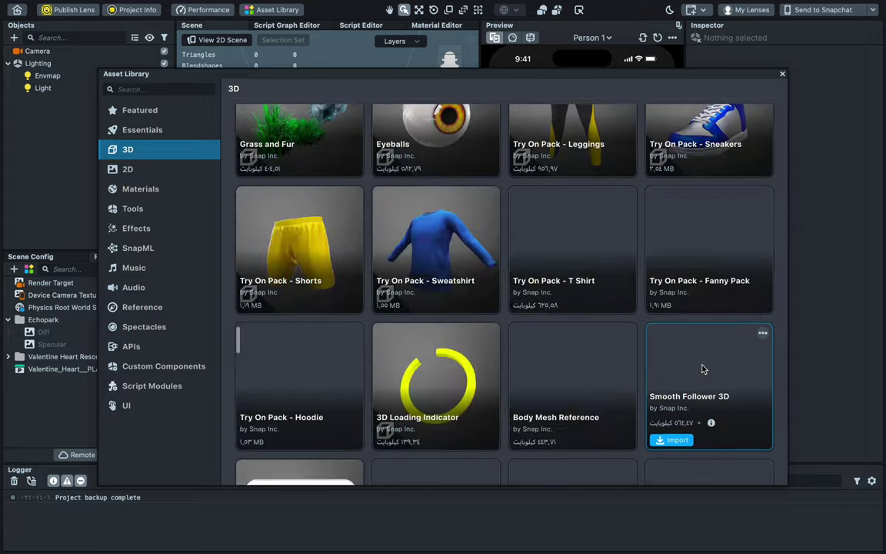
# - Import the Glasses Pack from the 3D category of the Asset Library and close the library
pyautogui.scroll(-10, 702, 369)
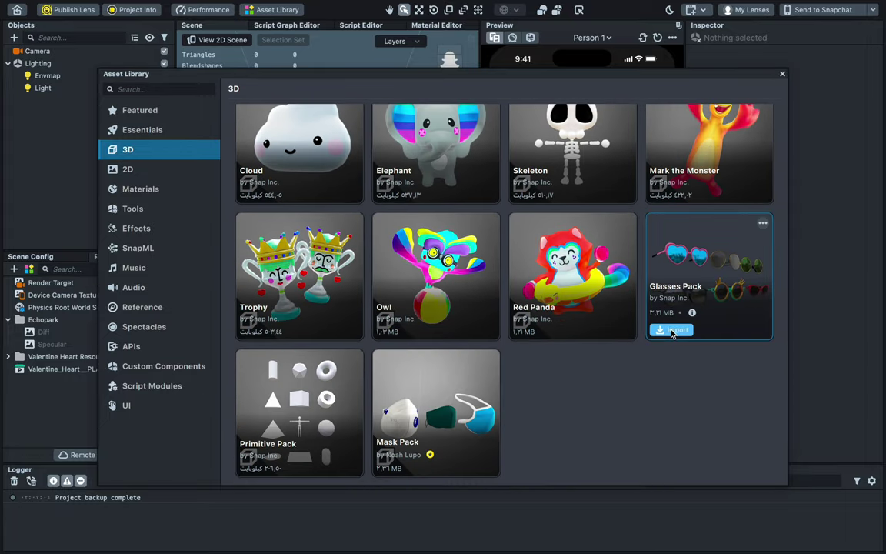
pyautogui.click(679, 331)
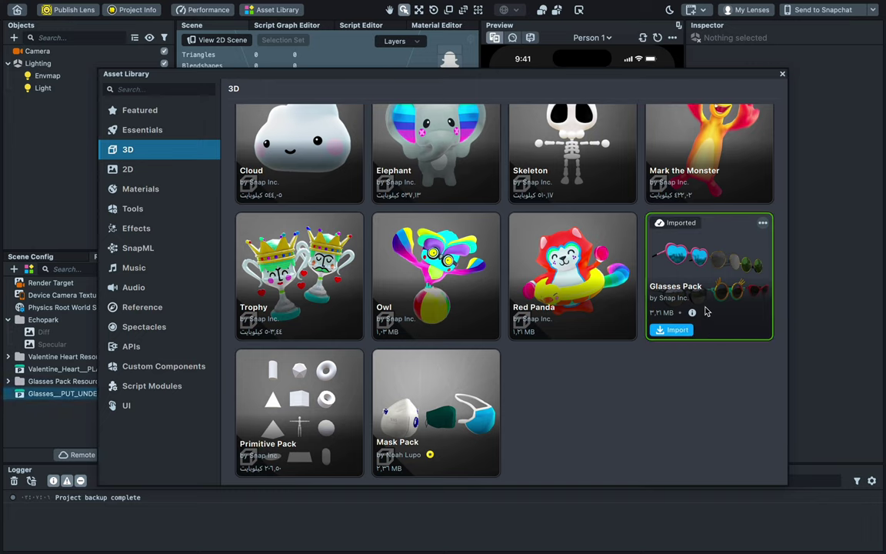
pyautogui.click(783, 74)
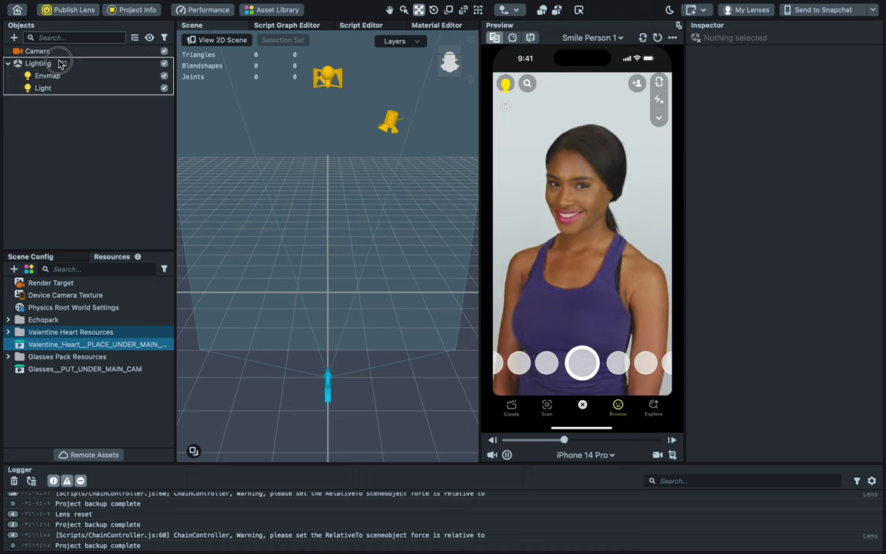
# - Place the Valentine_Heart prefab under Camera and collapse its Valentine_Heart skeleton in the object hierarchy
pyautogui.moveTo(61, 54); pyautogui.dragTo(61, 54)
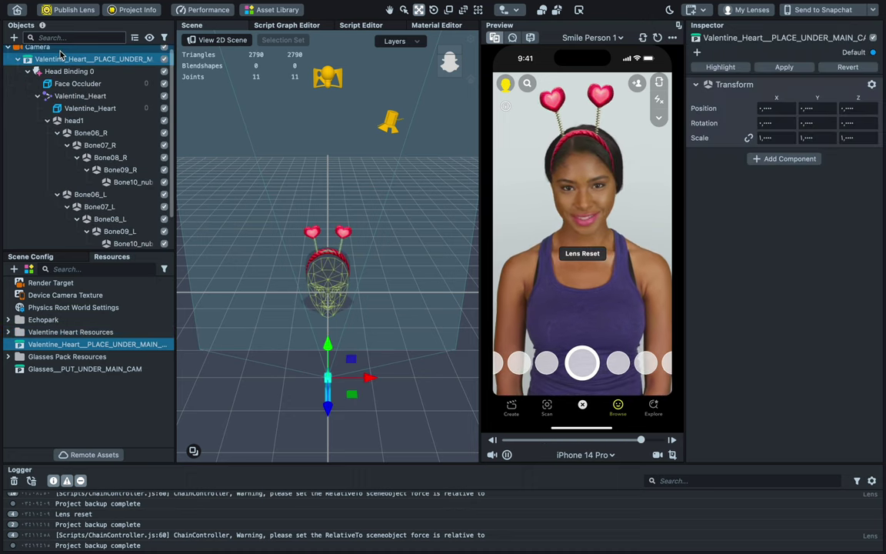
pyautogui.click(37, 96)
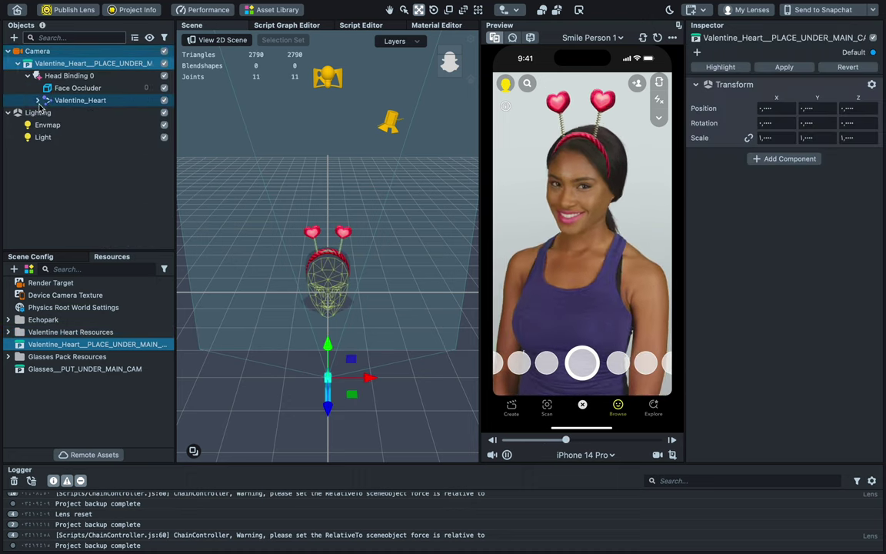
# - Import Helper Scripts.lso from the Desktop and move the Helper Scripts object above Camera in the hierarchy
pyautogui.click(69, 197)
pyautogui.rightClick(71, 195)
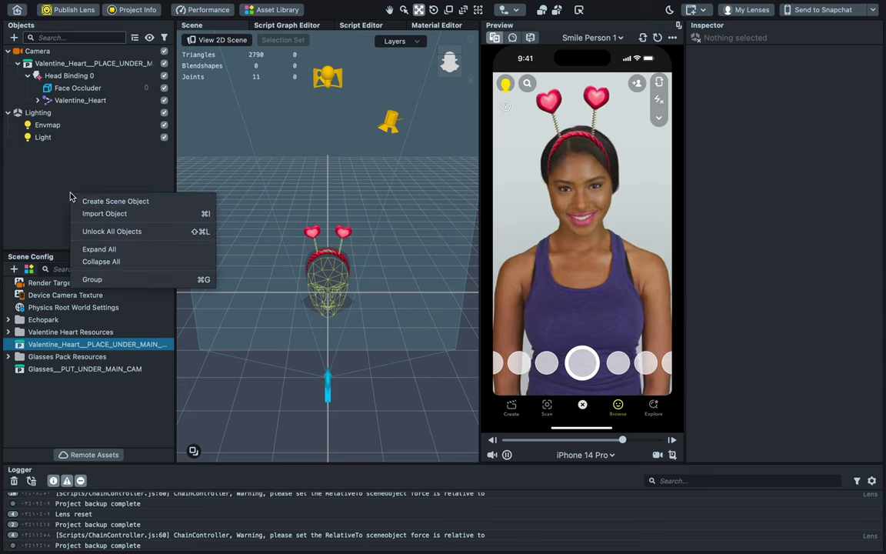
pyautogui.click(108, 213)
pyautogui.click(353, 146)
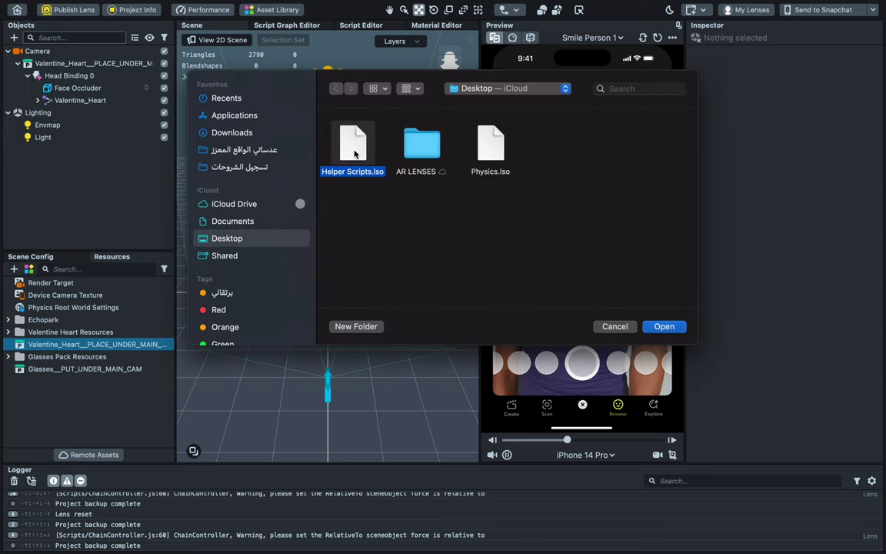
pyautogui.click(664, 326)
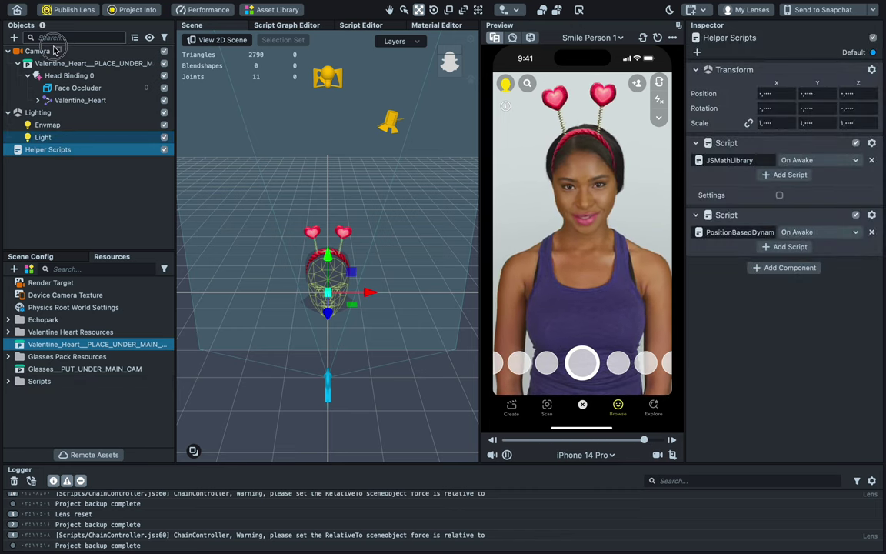
pyautogui.moveTo(56, 59); pyautogui.dragTo(54, 51)
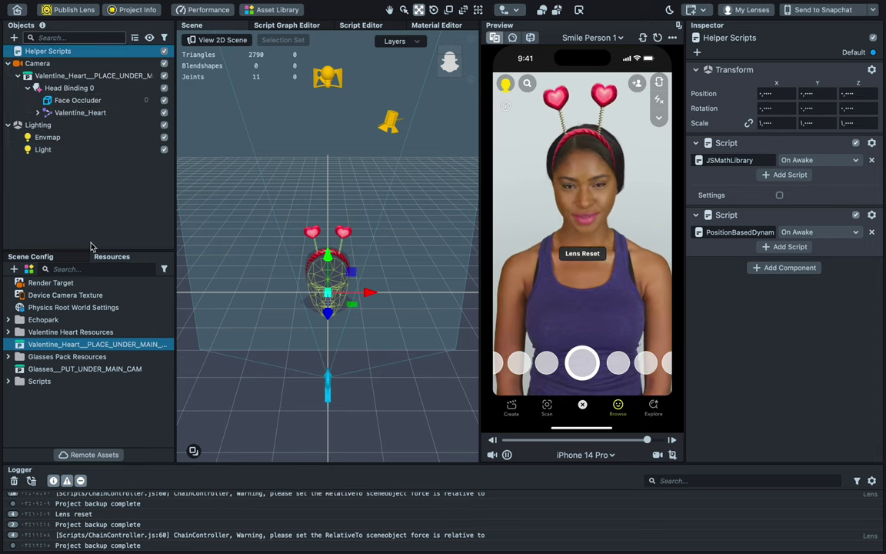
# - Import Physics.lso from the Desktop and place the Physics object under Head Binding 0, just above Valentine_Heart
pyautogui.rightClick(96, 200)
pyautogui.click(132, 217)
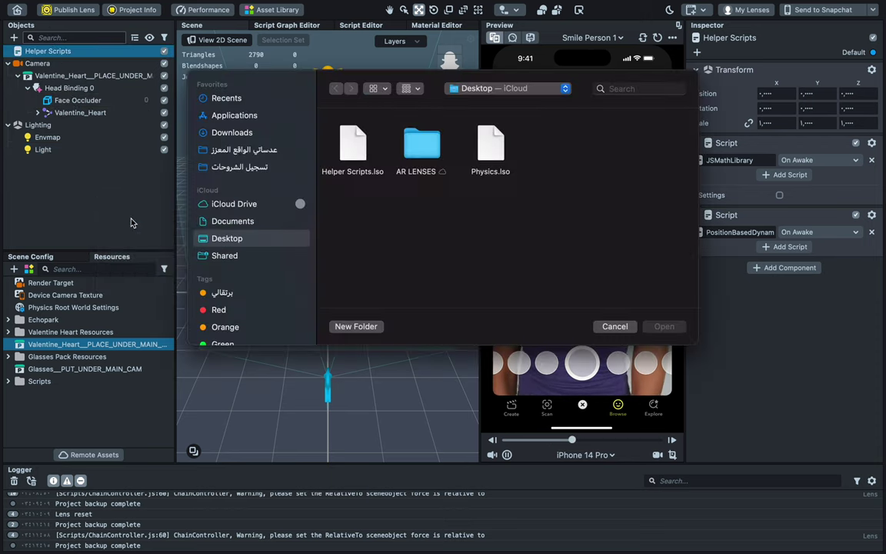
pyautogui.click(496, 158)
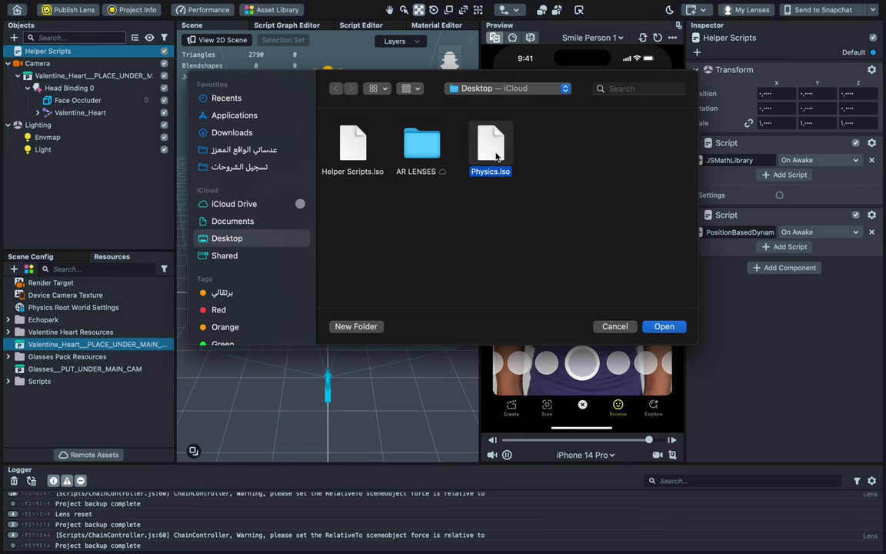
pyautogui.doubleClick(497, 158)
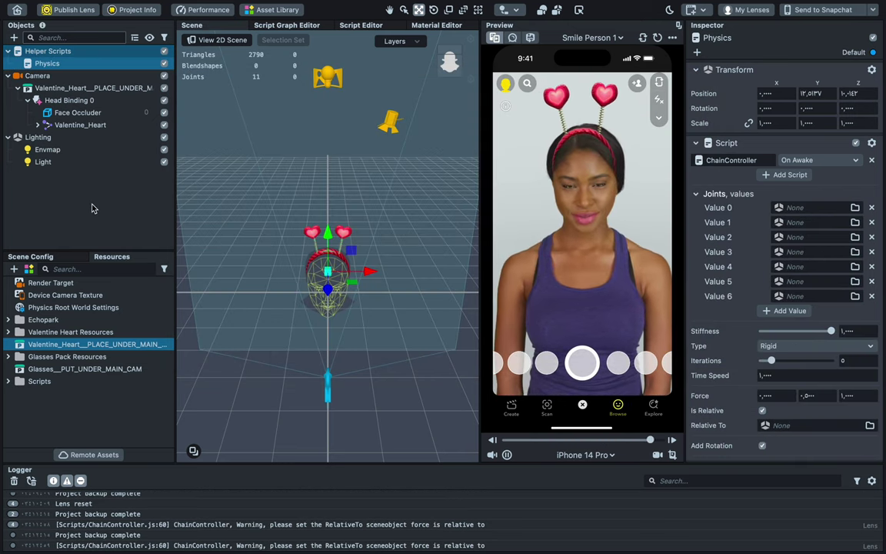
pyautogui.moveTo(47, 63); pyautogui.dragTo(74, 123)
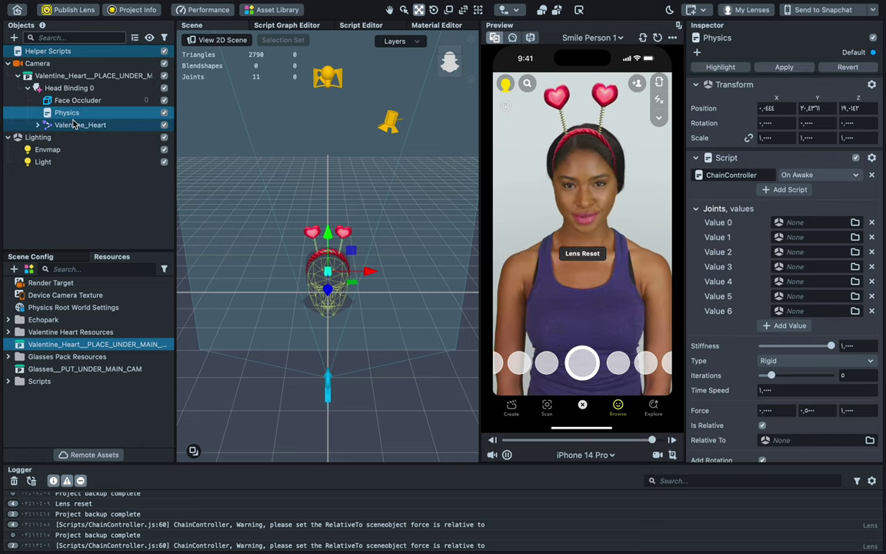
# - Try to nest the Valentine_Heart skeleton under the Physics object
pyautogui.click(71, 126)
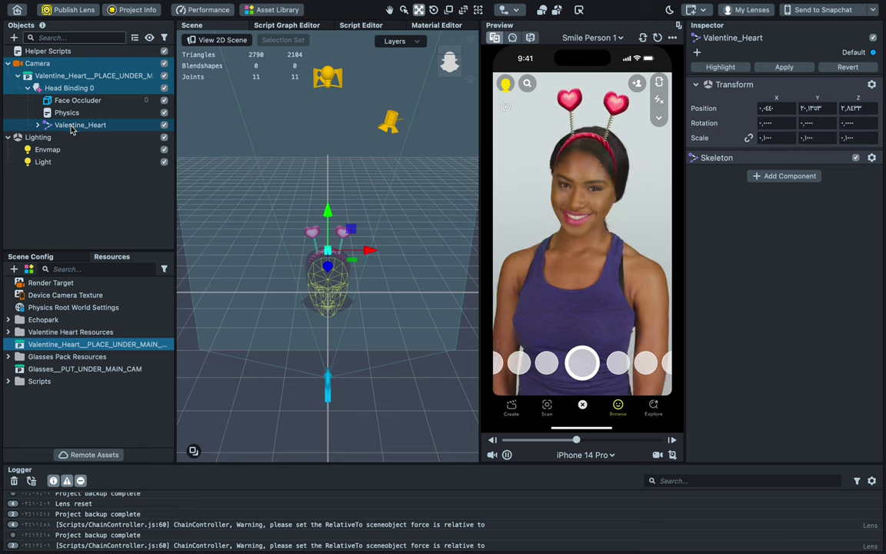
pyautogui.moveTo(84, 127); pyautogui.dragTo(74, 118)
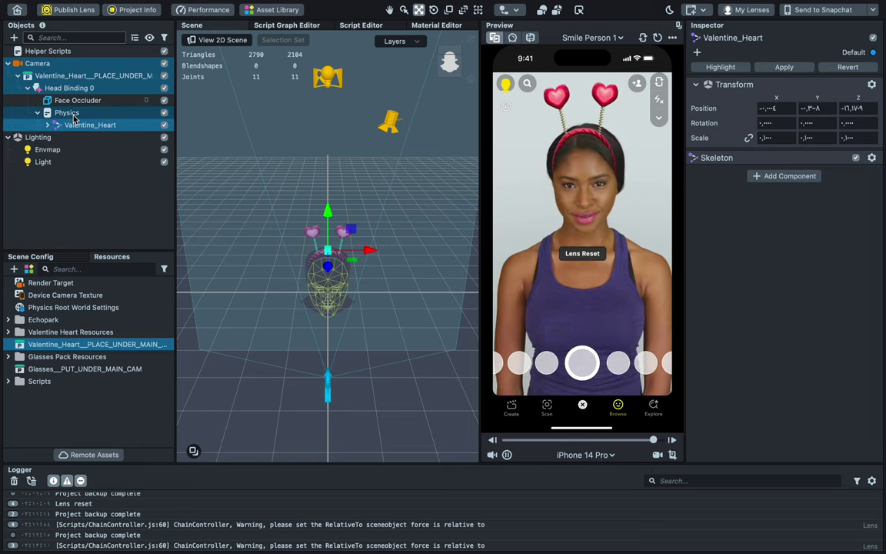
# - Assign Bone06_R, Bone07_R, Bone08_R, Bone09_R and Bone10_nub_R to Physics joint values 0 to 4 and remove values 5 and 6
pyautogui.click(68, 114)
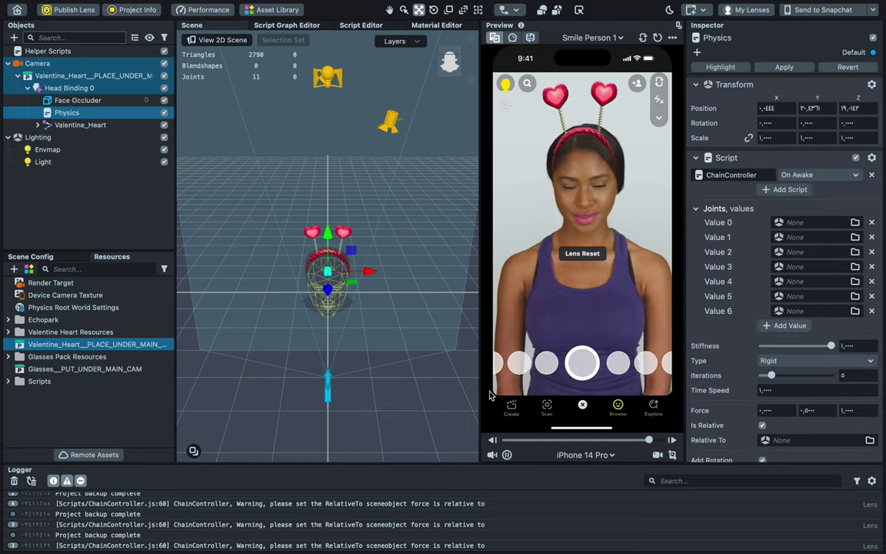
pyautogui.click(37, 125)
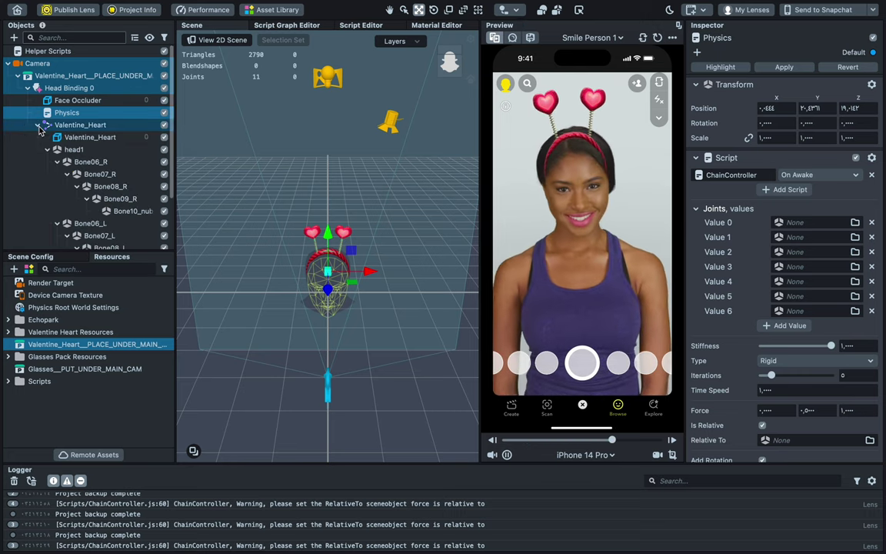
pyautogui.click(100, 163)
pyautogui.moveTo(744, 200); pyautogui.dragTo(781, 223)
pyautogui.moveTo(100, 174); pyautogui.dragTo(812, 240)
pyautogui.moveTo(110, 186); pyautogui.dragTo(780, 253)
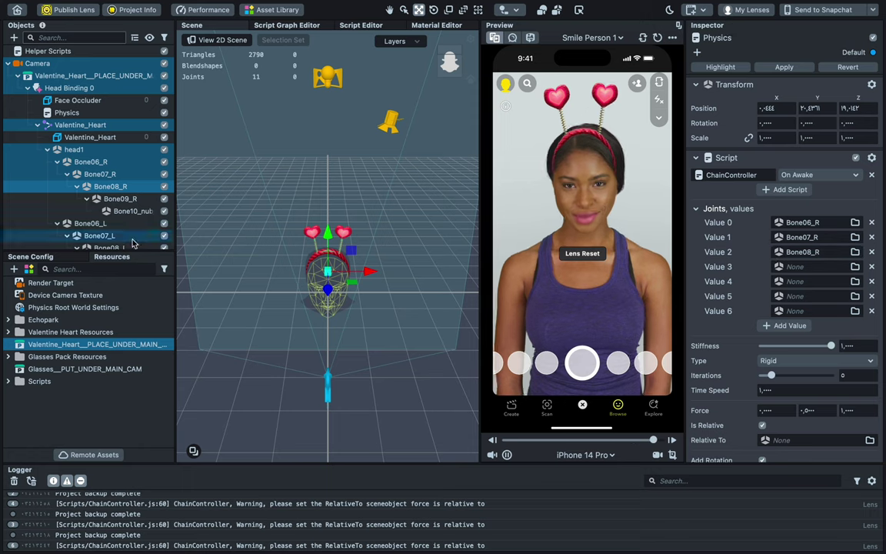
pyautogui.moveTo(571, 239); pyautogui.dragTo(801, 268)
pyautogui.moveTo(121, 212); pyautogui.dragTo(804, 283)
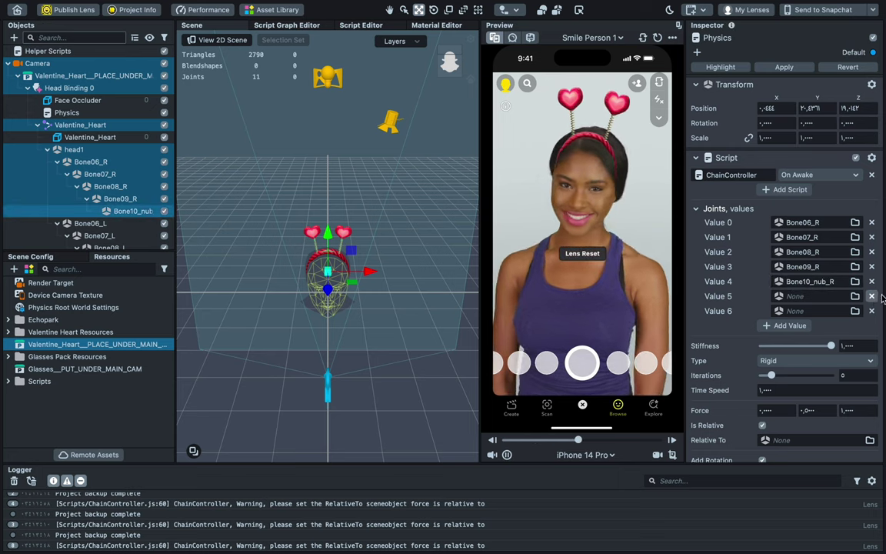
pyautogui.click(872, 310)
pyautogui.click(871, 296)
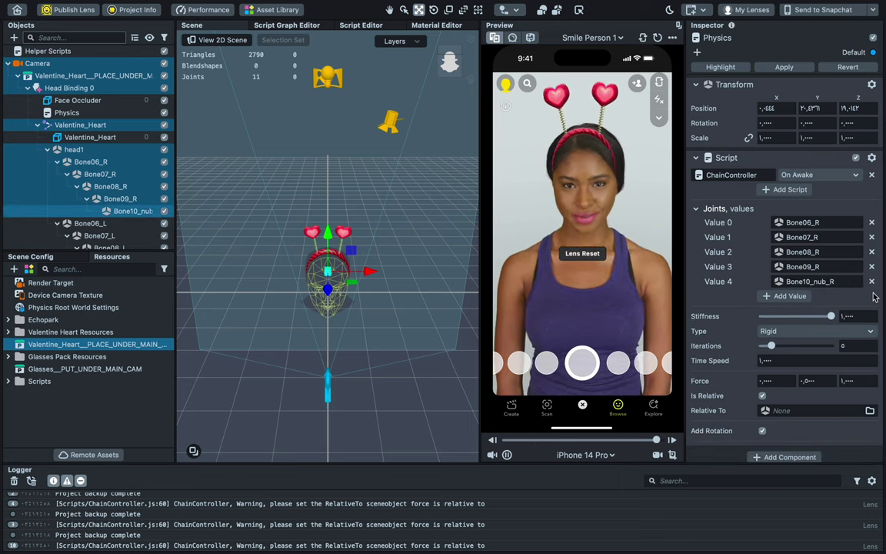
# - Make the ChainController force relative to Head Binding 0 and set its Z force to 0
pyautogui.click(794, 413)
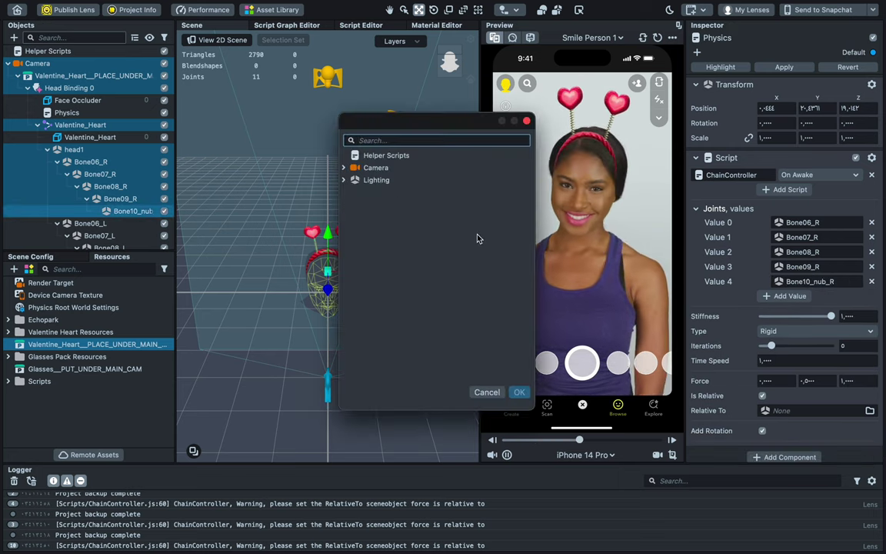
pyautogui.click(344, 167)
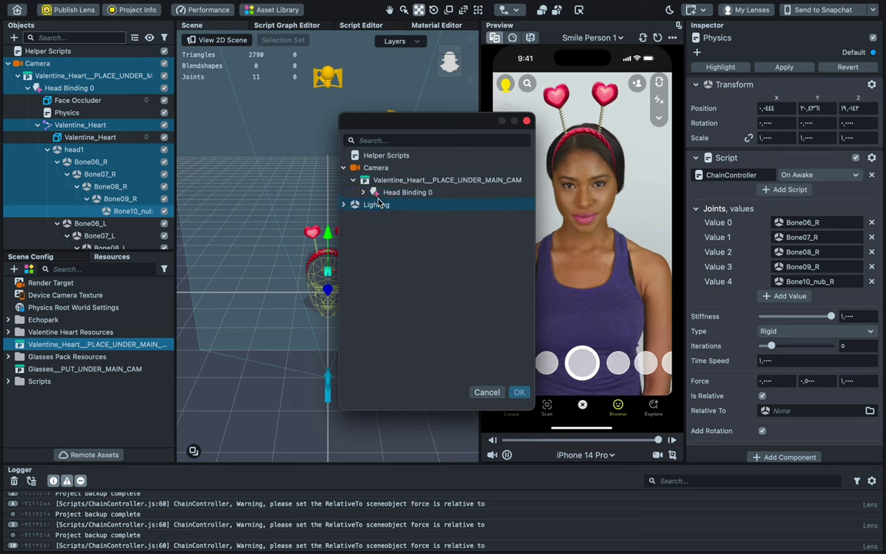
pyautogui.doubleClick(377, 193)
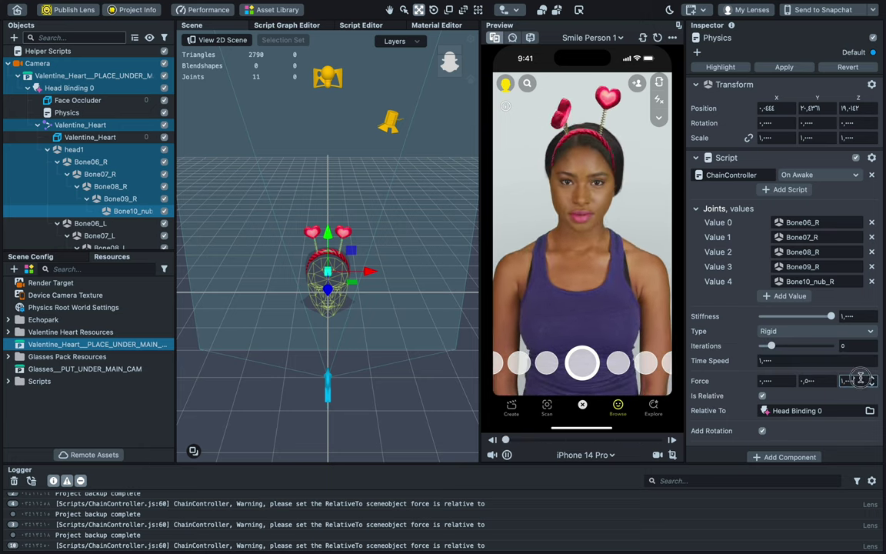
pyautogui.click(789, 361)
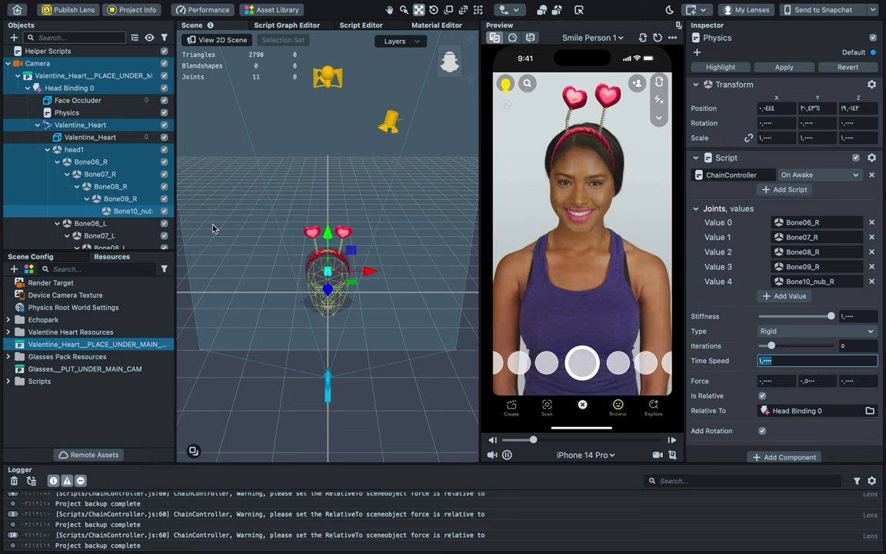
# - Collapse the ChainController script component on Physics and paste a copy of it onto the same object
pyautogui.click(796, 161)
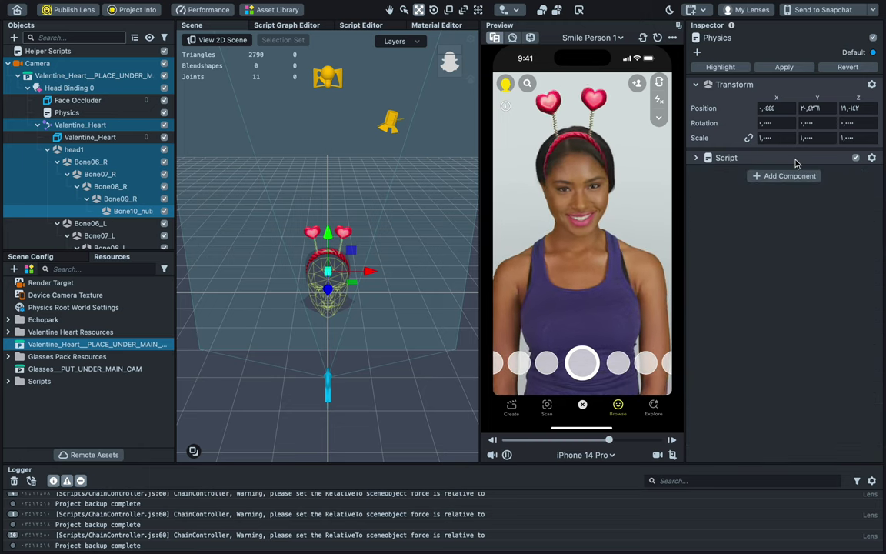
pyautogui.rightClick(796, 163)
pyautogui.click(818, 178)
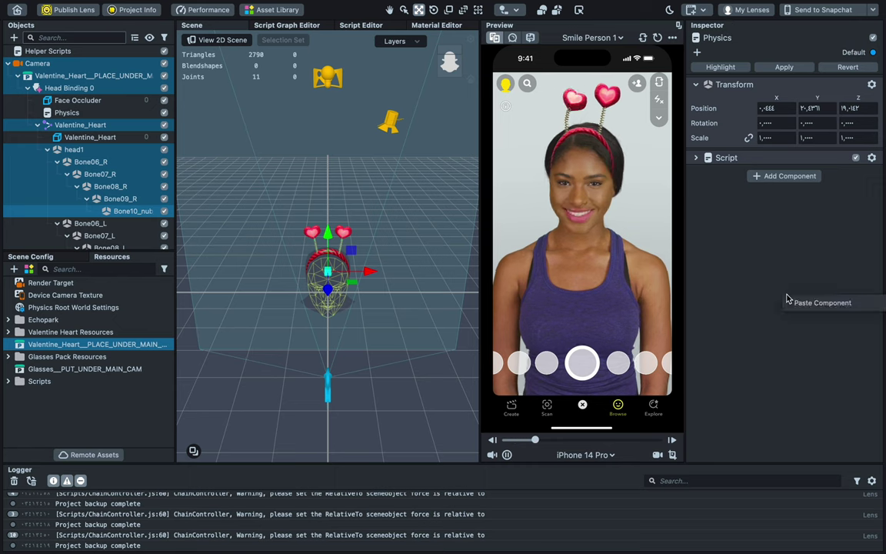
pyautogui.click(807, 302)
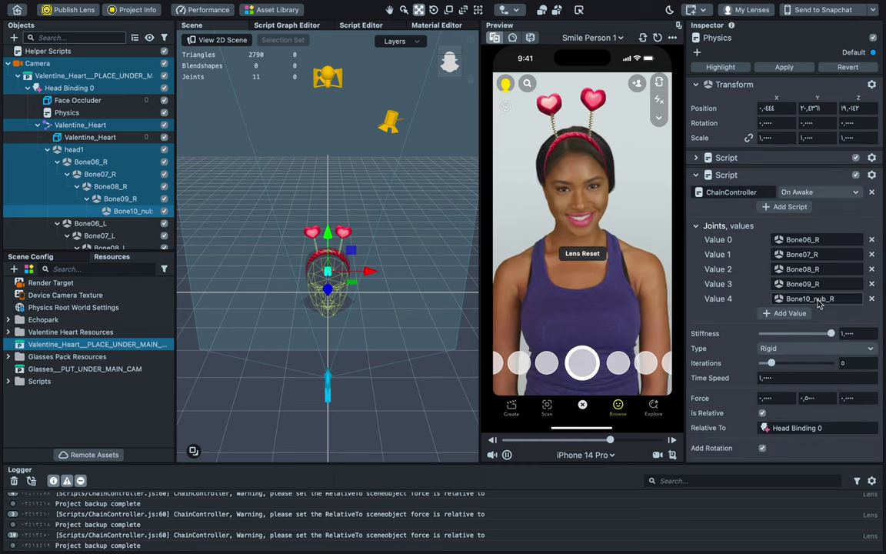
# - Clear joint values 0 to 4 in the second ChainController script, leaving the slots empty
pyautogui.rightClick(839, 300)
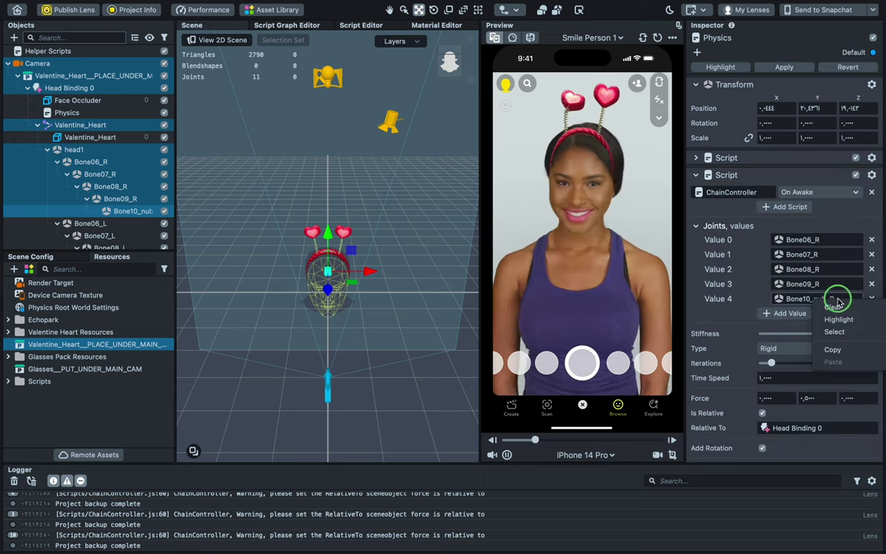
pyautogui.click(846, 307)
pyautogui.rightClick(817, 287)
pyautogui.click(829, 293)
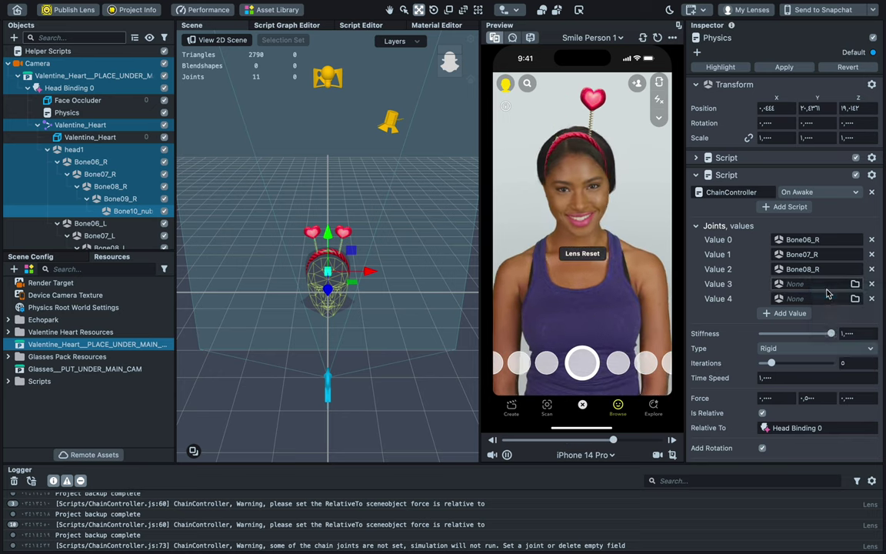
pyautogui.rightClick(812, 271)
pyautogui.click(825, 279)
pyautogui.rightClick(808, 254)
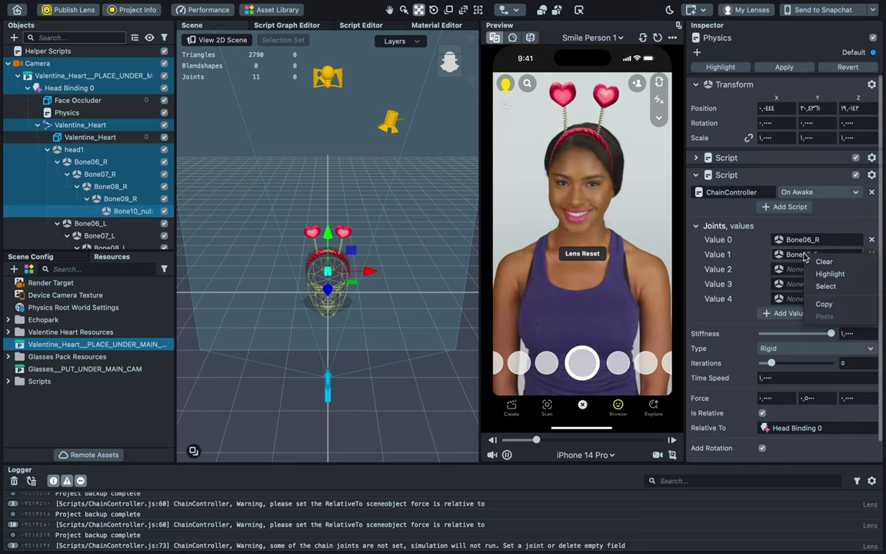
pyautogui.click(820, 261)
pyautogui.rightClick(798, 242)
pyautogui.click(815, 252)
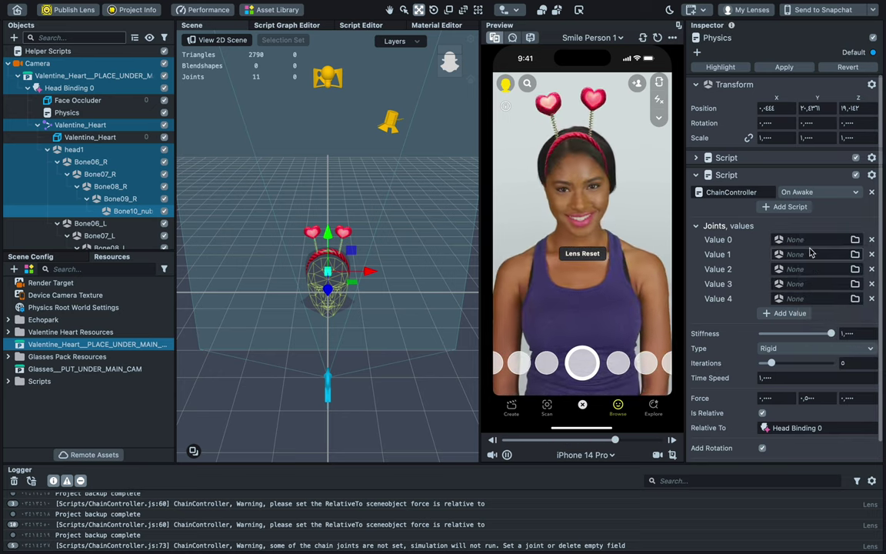
# - Assign Bone06_L, Bone07_L, Bone08_L, Bone09_L and Bone10_nub_L to joint values 0 to 4 of the second ChainController script on Physics
pyautogui.scroll(-3, 90, 154)
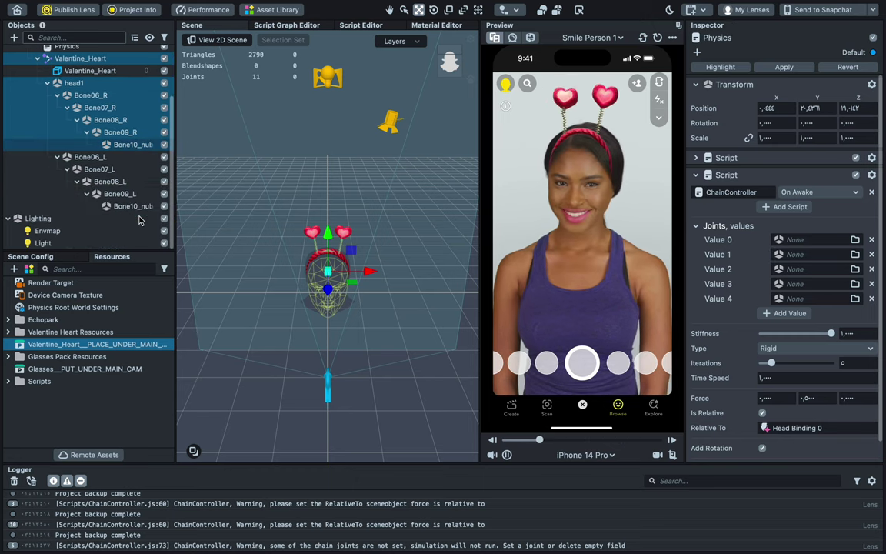
pyautogui.click(90, 157)
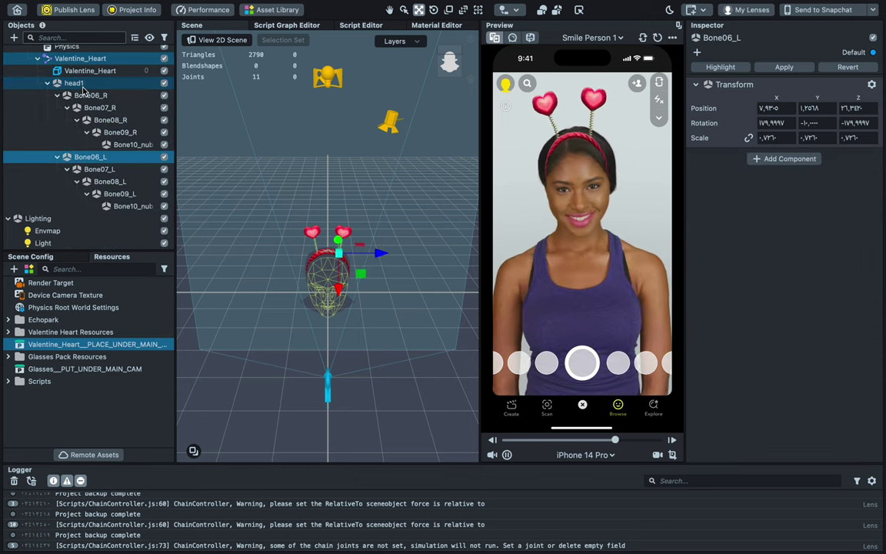
pyautogui.scroll(1, 93, 154)
pyautogui.click(67, 57)
pyautogui.scroll(-1, 110, 156)
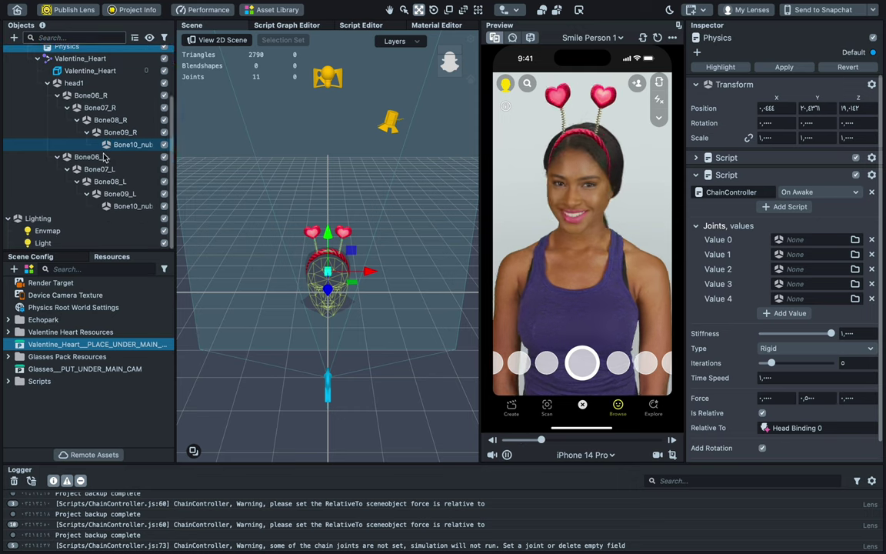
pyautogui.moveTo(106, 164); pyautogui.dragTo(825, 241)
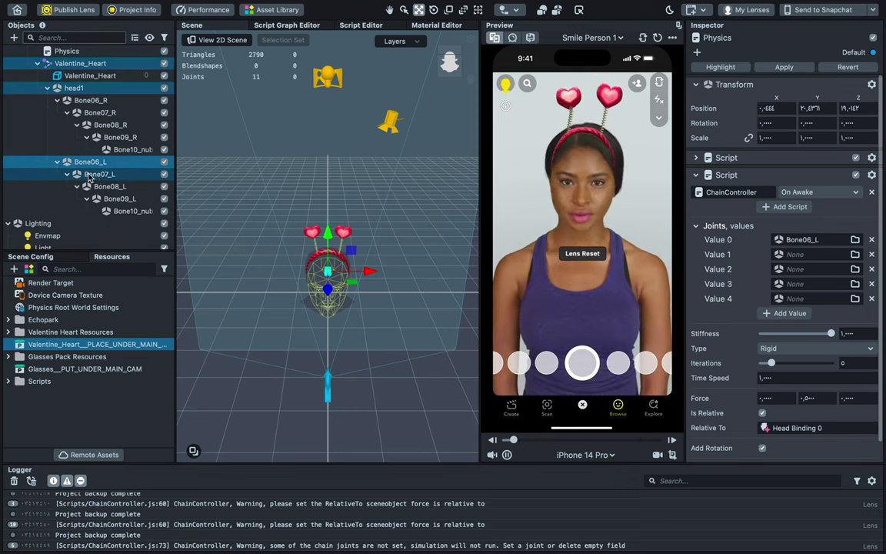
pyautogui.moveTo(98, 174); pyautogui.dragTo(96, 178)
pyautogui.moveTo(768, 243); pyautogui.dragTo(779, 259)
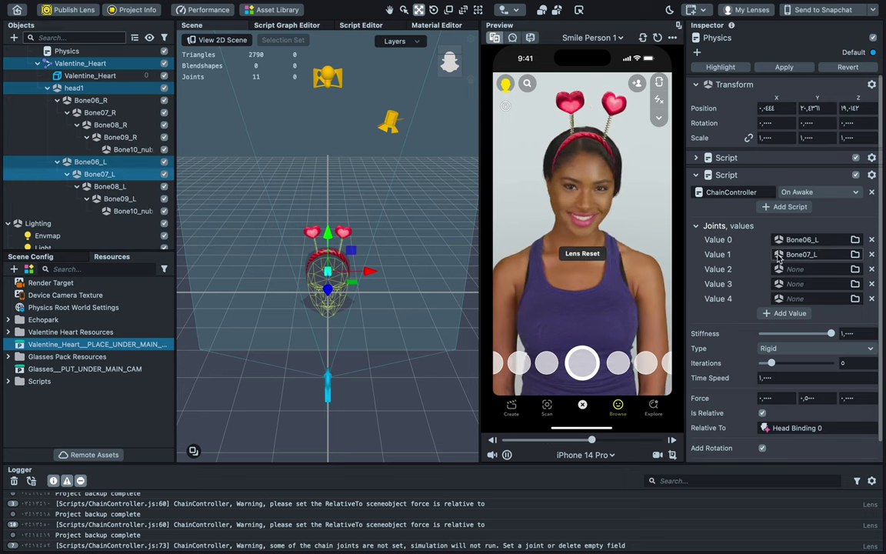
pyautogui.moveTo(109, 186); pyautogui.dragTo(818, 270)
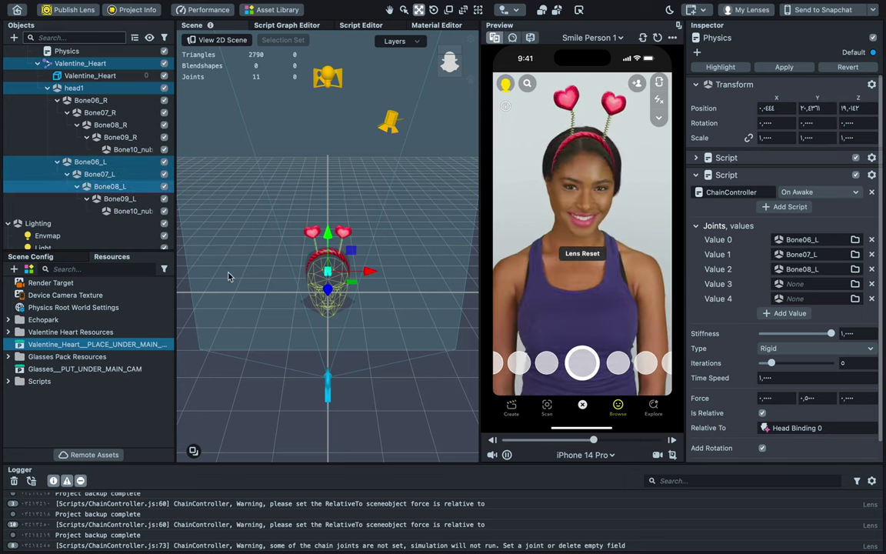
pyautogui.moveTo(116, 198); pyautogui.dragTo(822, 284)
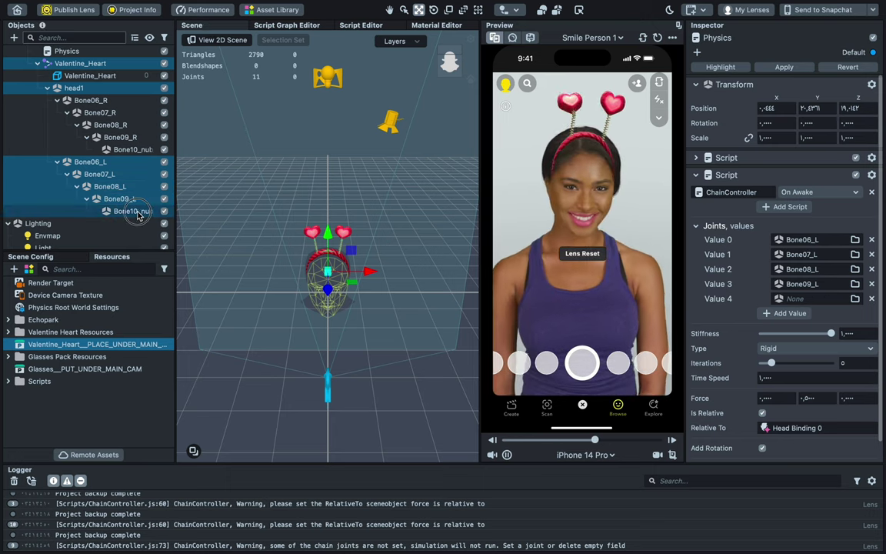
pyautogui.moveTo(131, 211); pyautogui.dragTo(828, 299)
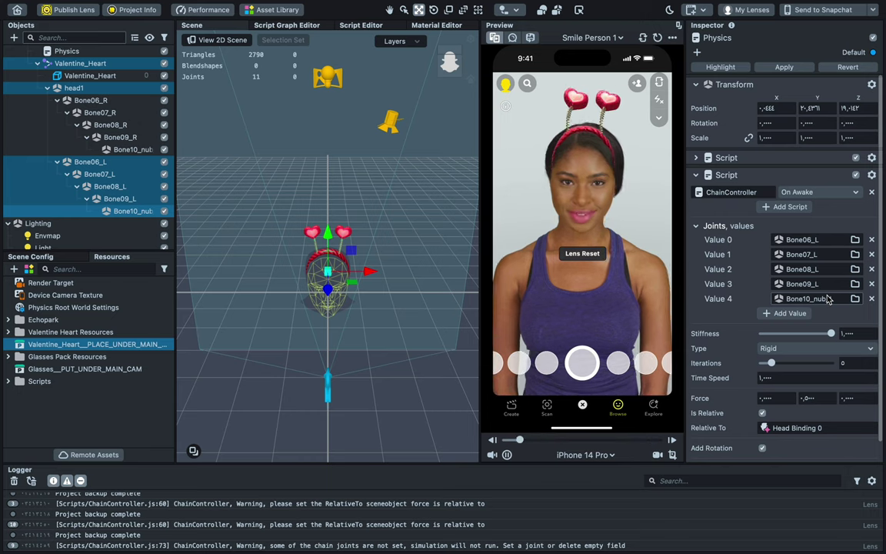
# - Place the Glasses__PUT_UNDER_MAIN_CAM prefab under Camera, disabling its Funky Animated style and enabling Heart
pyautogui.scroll(3, 84, 184)
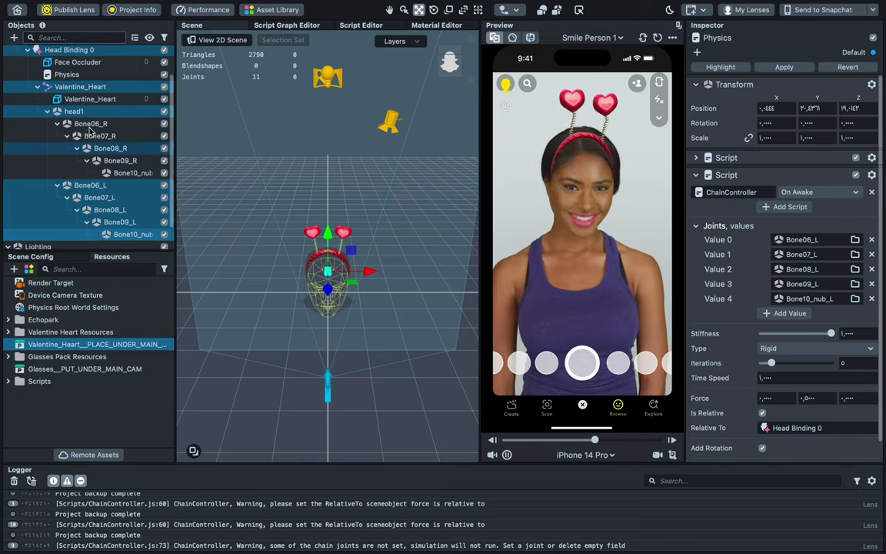
pyautogui.click(28, 87)
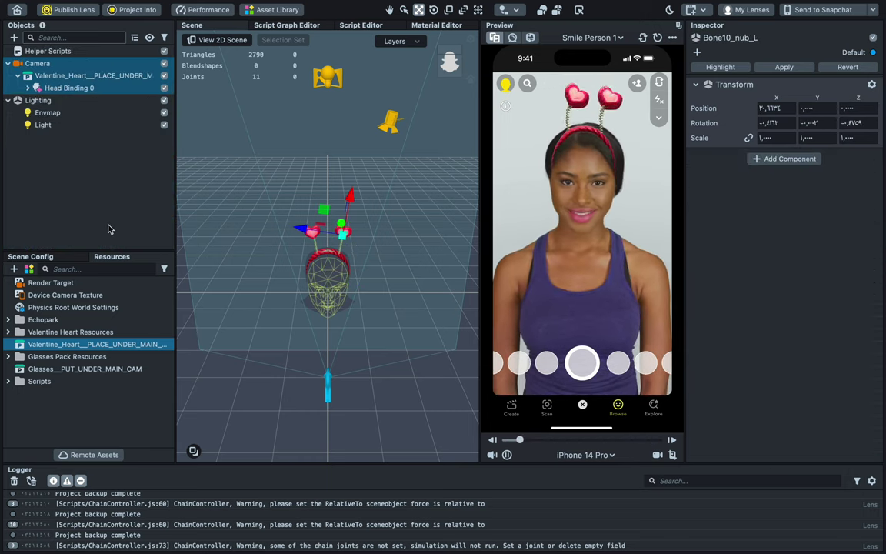
pyautogui.click(67, 372)
pyautogui.moveTo(48, 383); pyautogui.dragTo(71, 68)
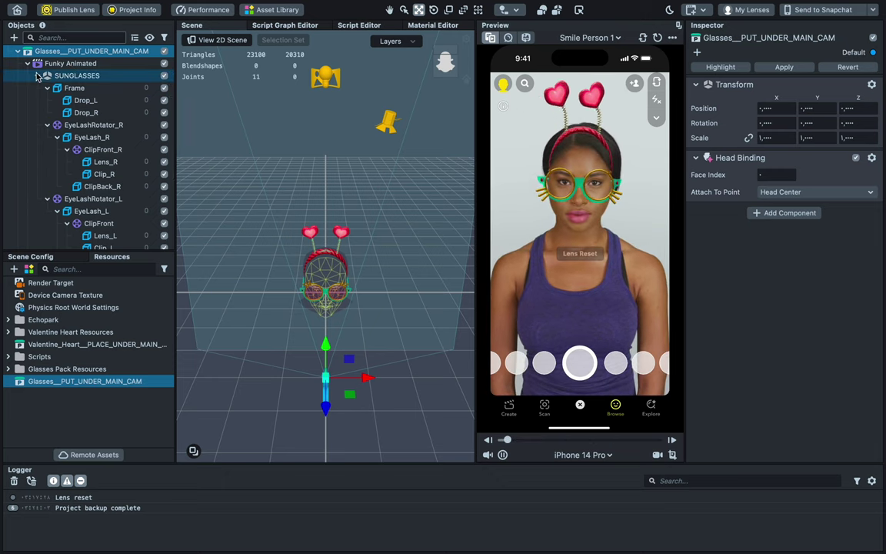
pyautogui.click(164, 113)
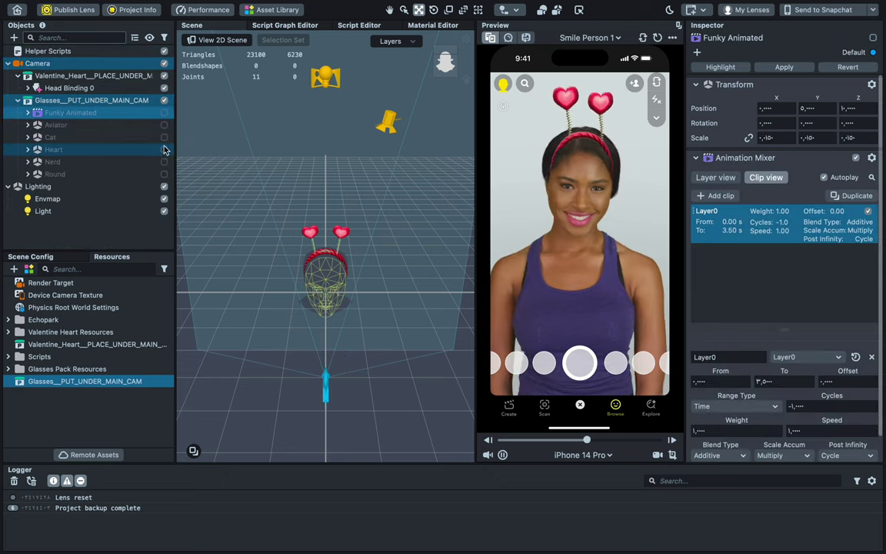
pyautogui.click(164, 150)
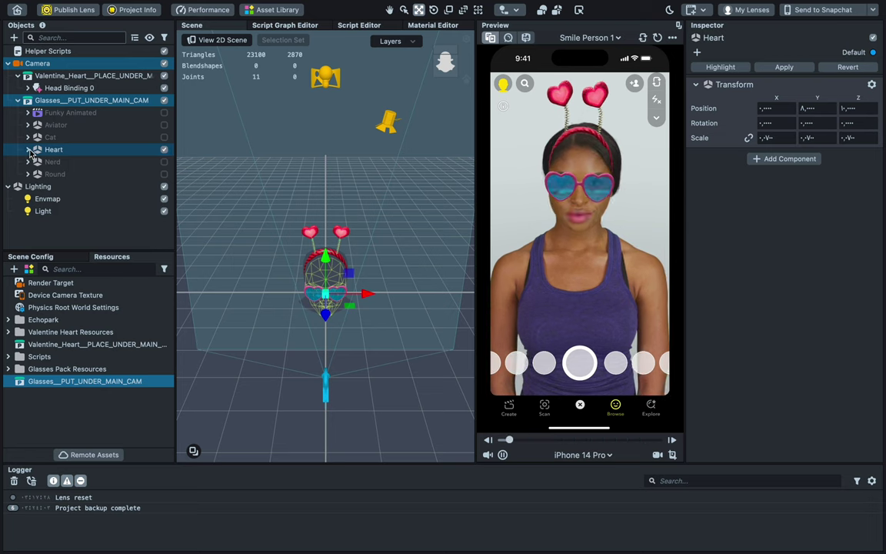
# - Locate hearts_frame_material from the frame_hearts mesh and set its base color to pure red at full brightness
pyautogui.click(28, 149)
pyautogui.click(75, 161)
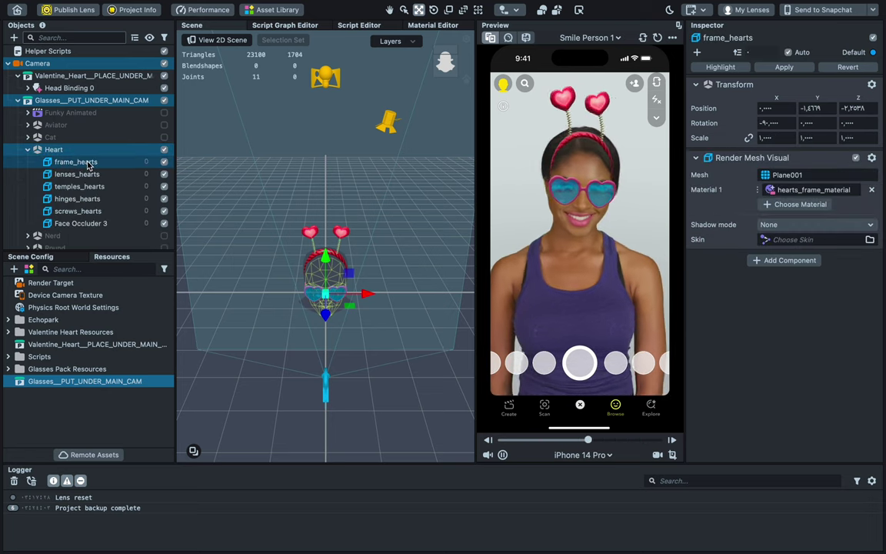
pyautogui.rightClick(800, 193)
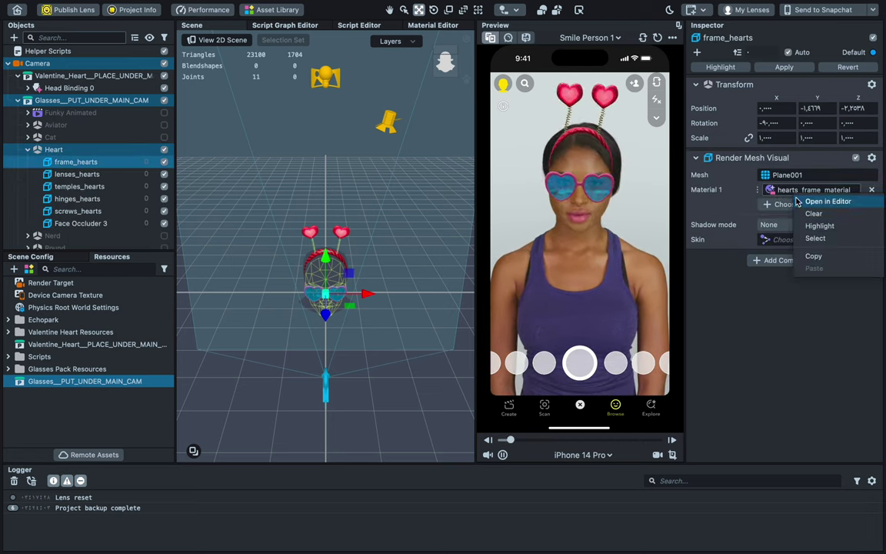
pyautogui.click(819, 226)
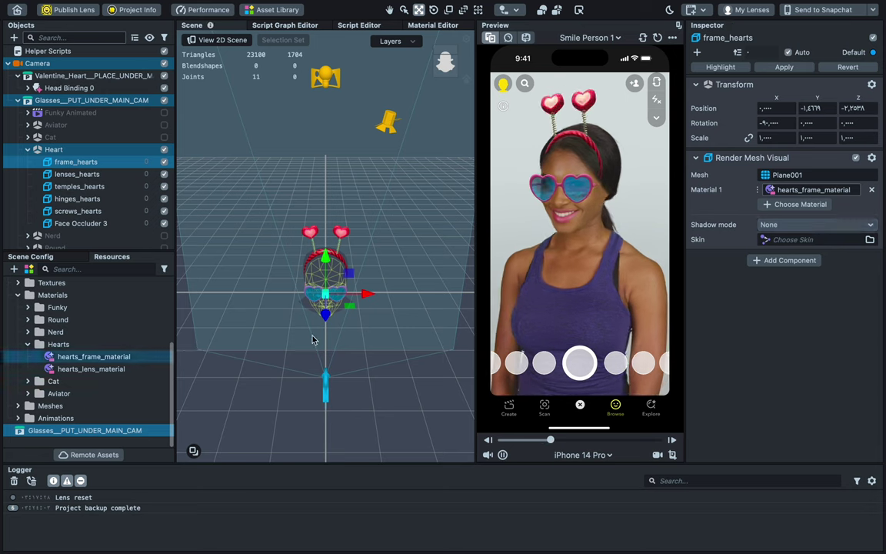
pyautogui.click(119, 358)
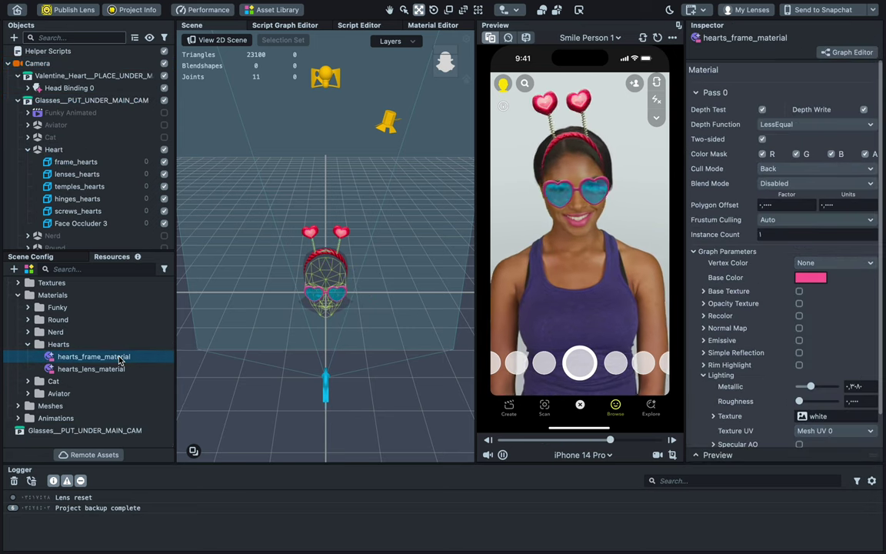
pyautogui.click(811, 278)
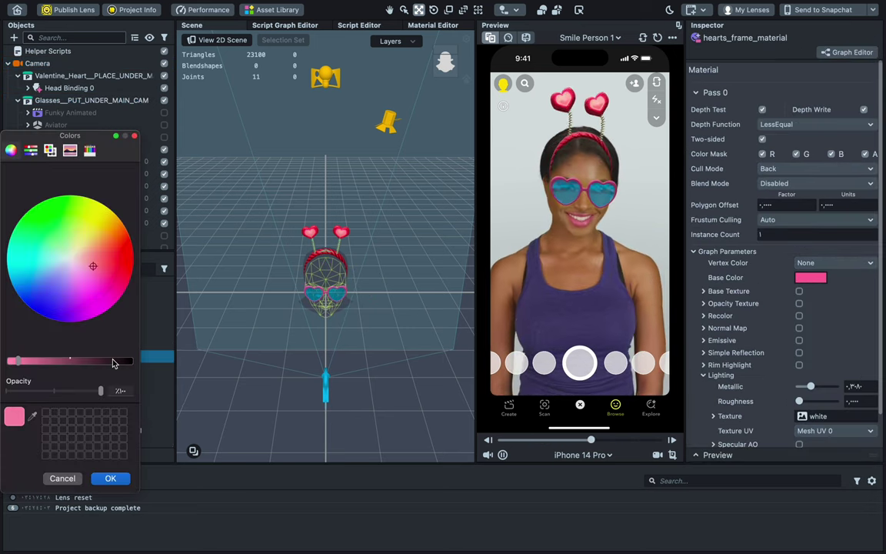
pyautogui.moveTo(119, 267); pyautogui.dragTo(130, 261)
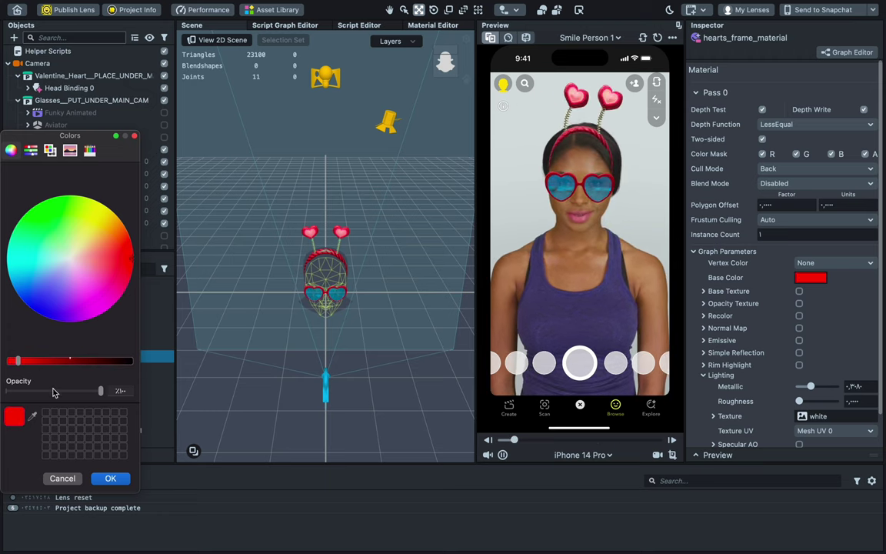
pyautogui.moveTo(17, 361); pyautogui.dragTo(129, 361)
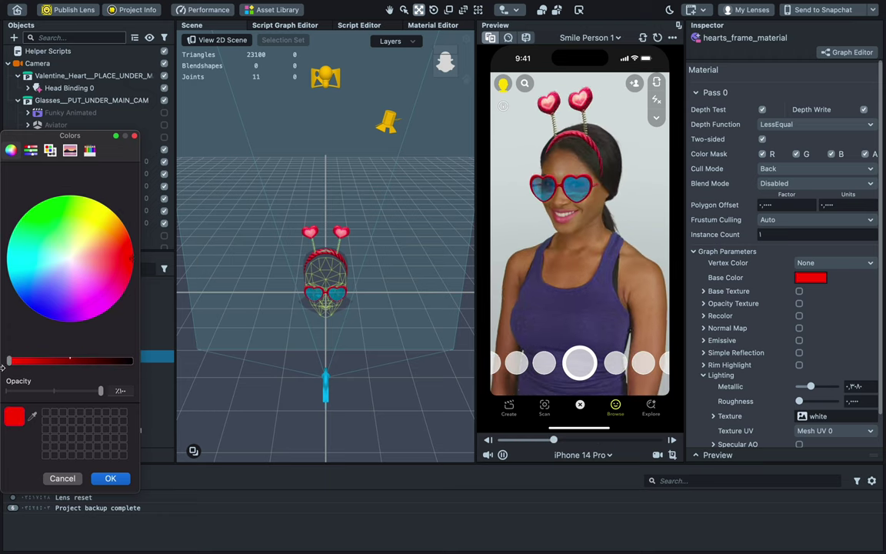
pyautogui.click(111, 479)
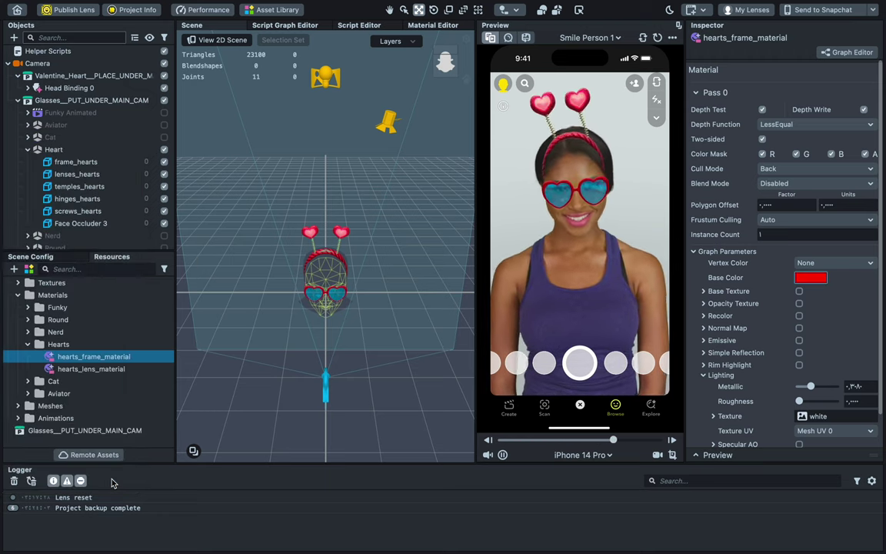
# - Lower the metallic value of hearts_lens_material, used by lenses_hearts, to 0.15
pyautogui.click(129, 177)
pyautogui.rightClick(788, 191)
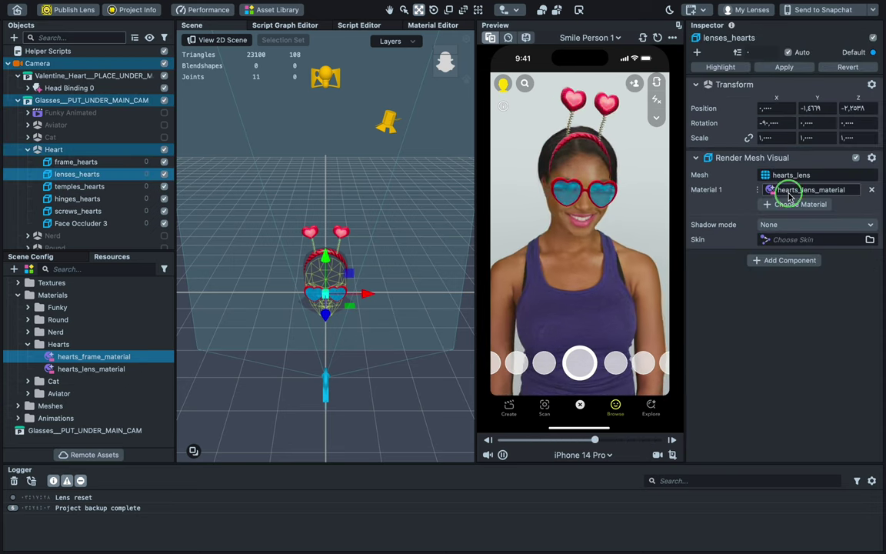
pyautogui.press('Escape')
pyautogui.click(104, 370)
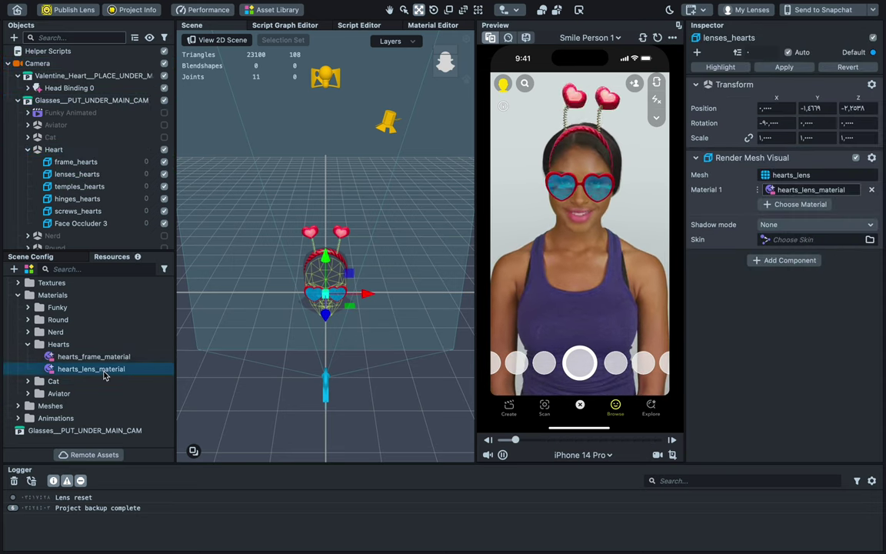
pyautogui.moveTo(837, 386); pyautogui.dragTo(804, 386)
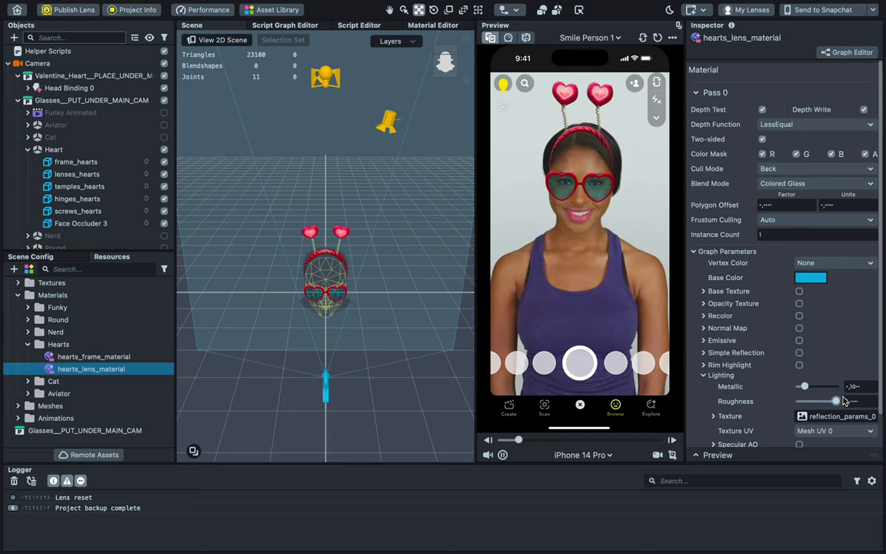
# - Set the base color of hearts_lens_material to the Magnesium pencil color
pyautogui.click(810, 277)
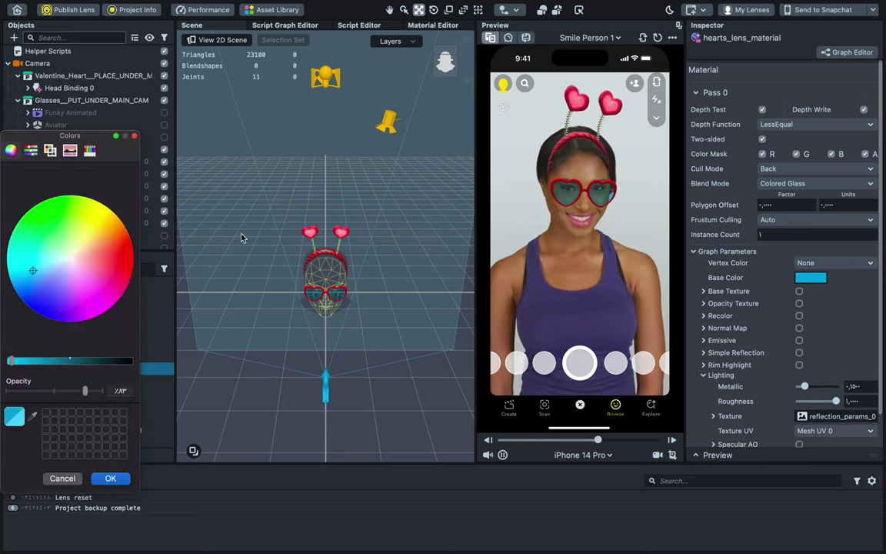
pyautogui.click(90, 150)
pyautogui.click(101, 214)
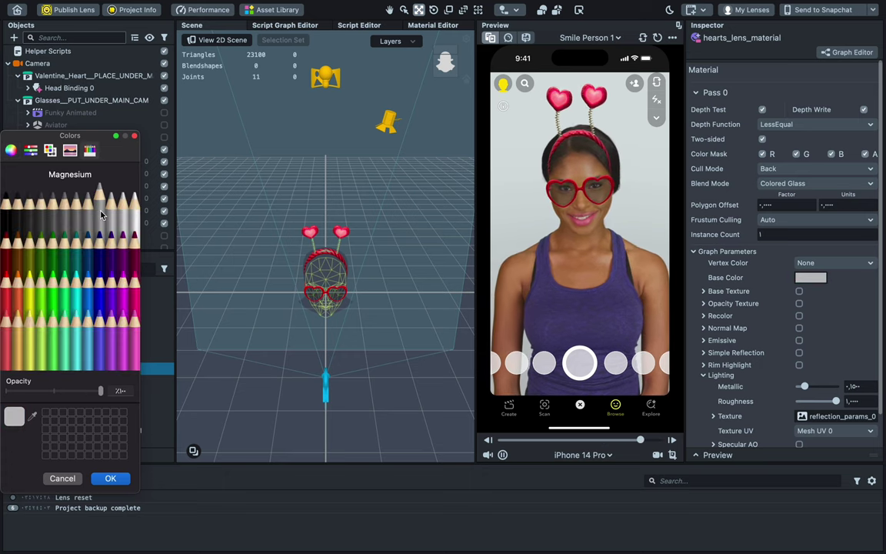
pyautogui.click(110, 478)
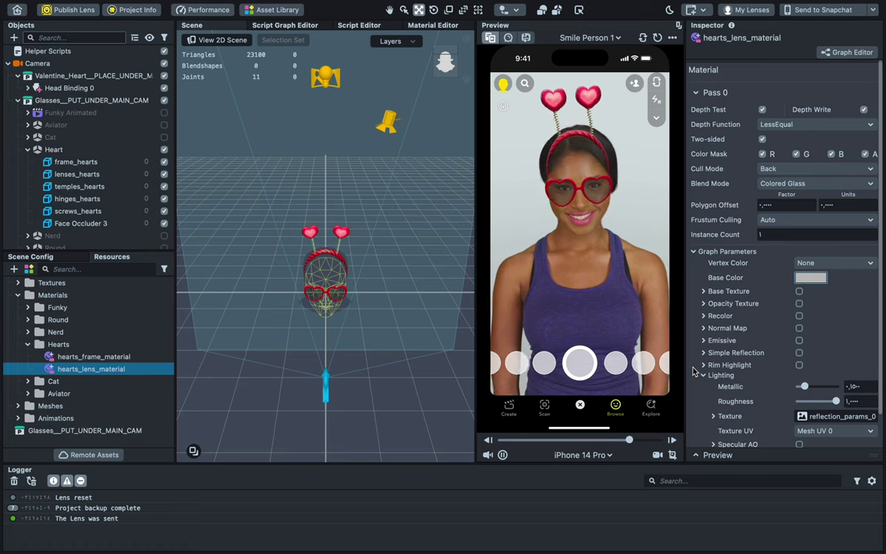
# - Move the Heart glasses under Head Binding 0 of the headband and delete the Glasses__PUT_UNDER_MAIN_CAM object from the scene
pyautogui.click(28, 150)
pyautogui.moveTo(59, 150); pyautogui.dragTo(56, 91)
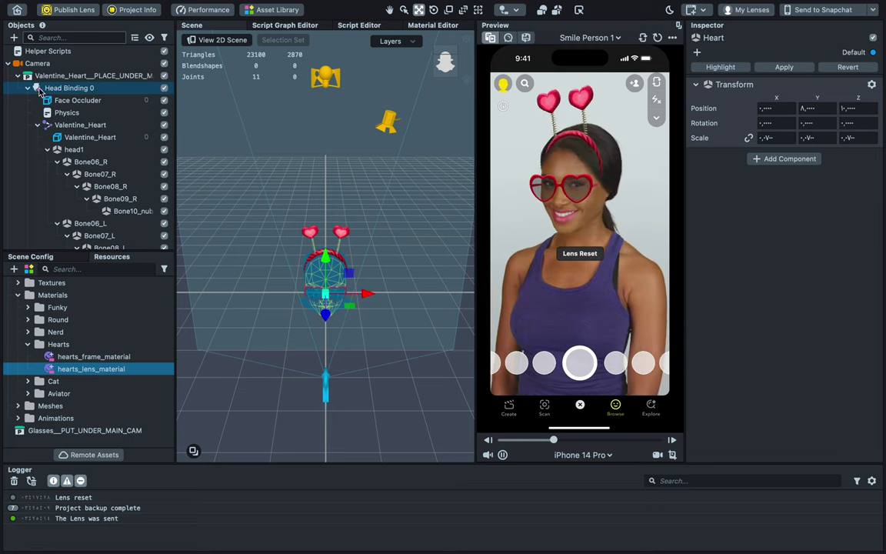
pyautogui.click(28, 87)
pyautogui.click(53, 101)
pyautogui.rightClick(56, 103)
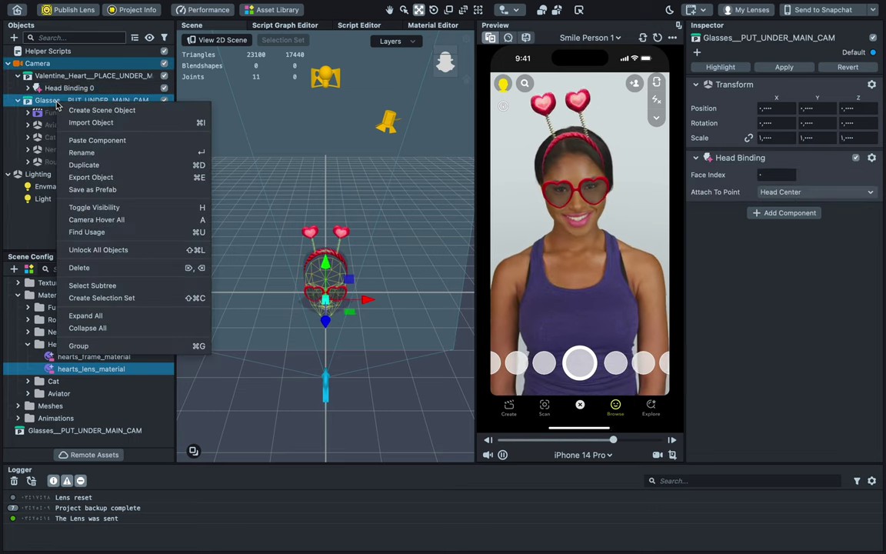
pyautogui.click(89, 267)
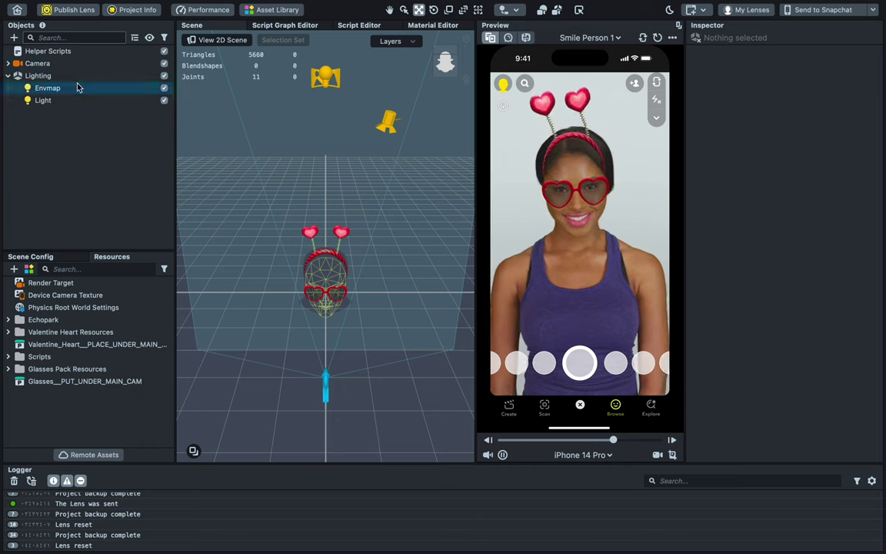
# - Add a Screen Image and import the 719×504 valentine-s-day-clip-art PNG from the Valentine's Day folder as its texture
pyautogui.click(14, 38)
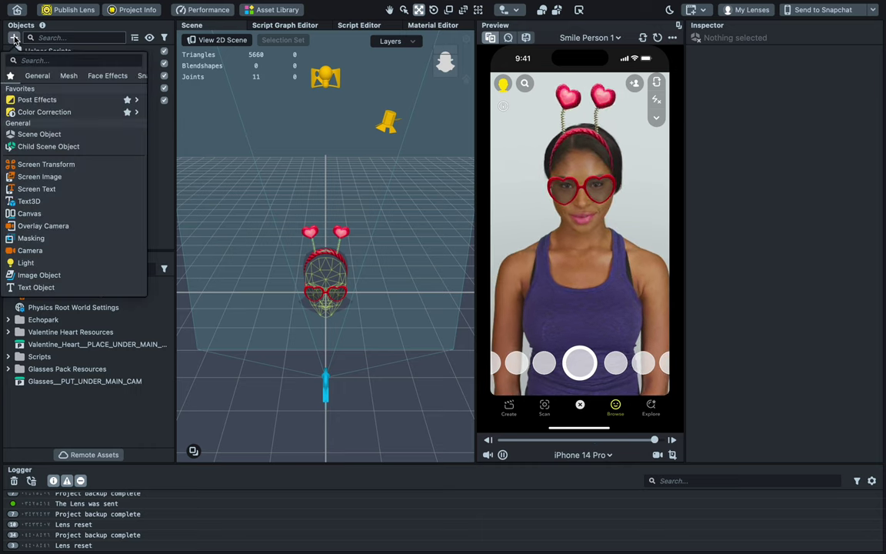
pyautogui.click(53, 180)
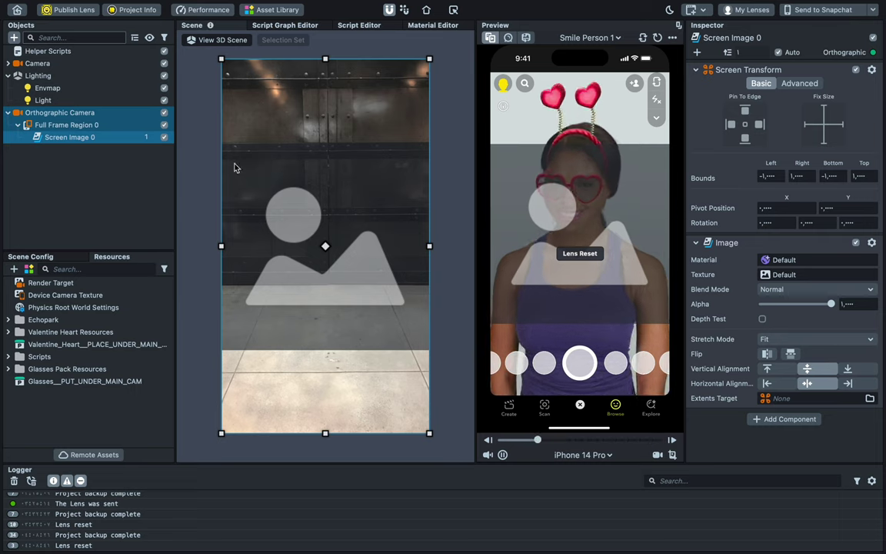
pyautogui.click(792, 278)
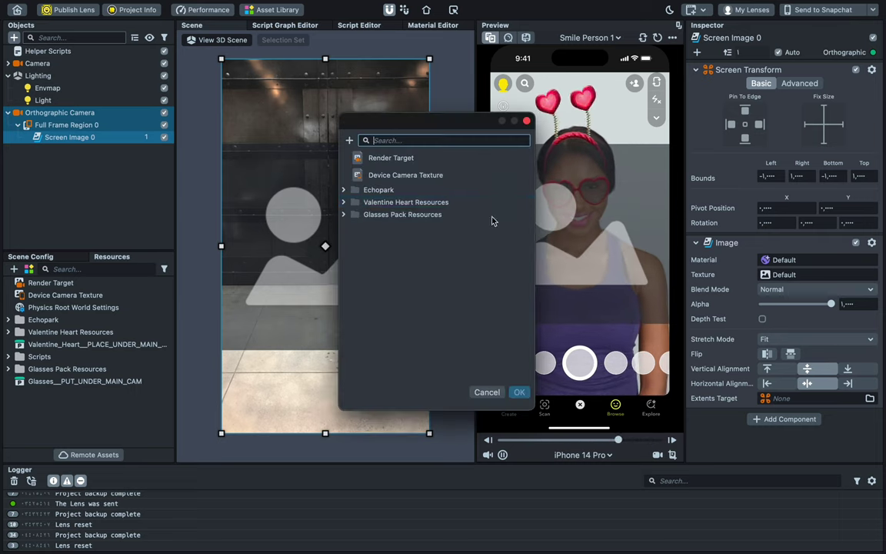
pyautogui.click(350, 142)
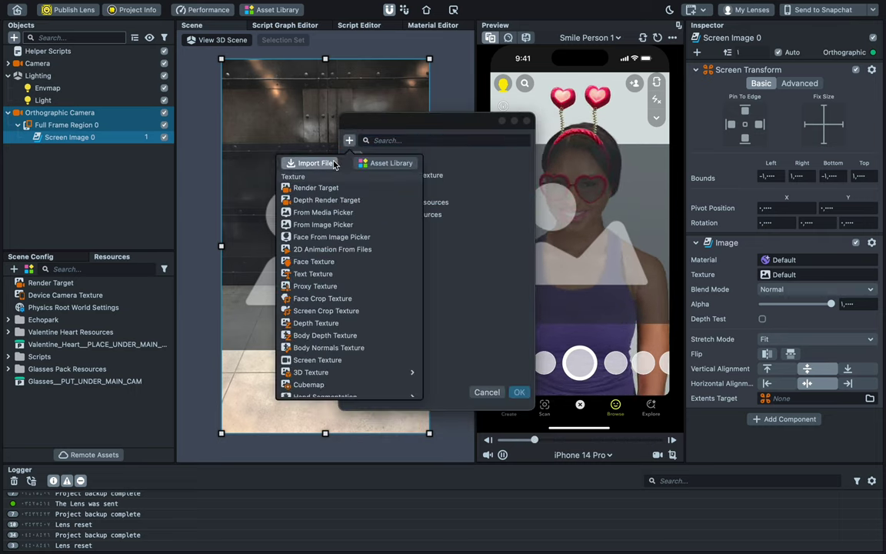
pyautogui.click(335, 163)
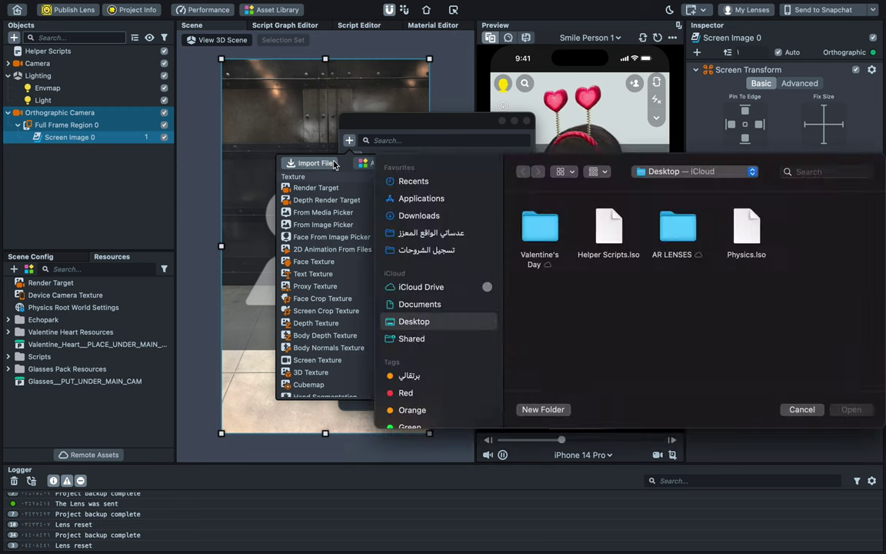
pyautogui.doubleClick(545, 241)
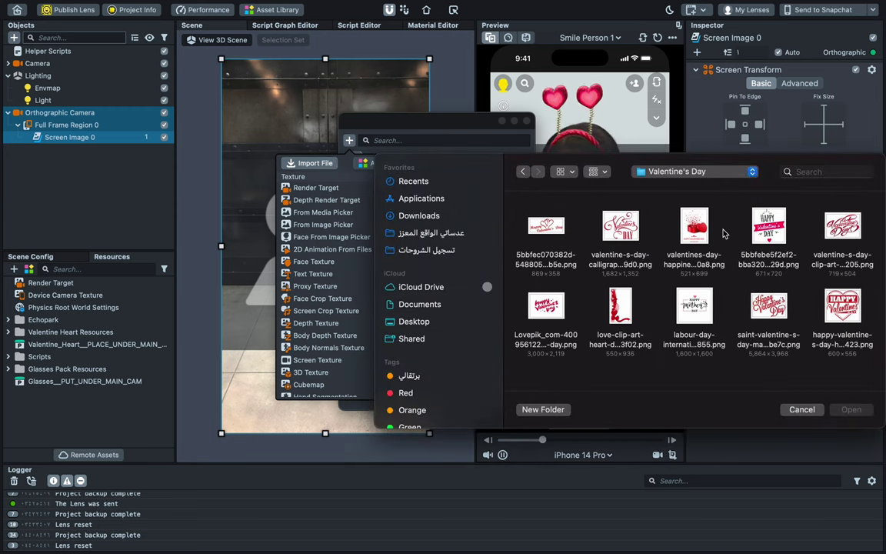
pyautogui.click(845, 235)
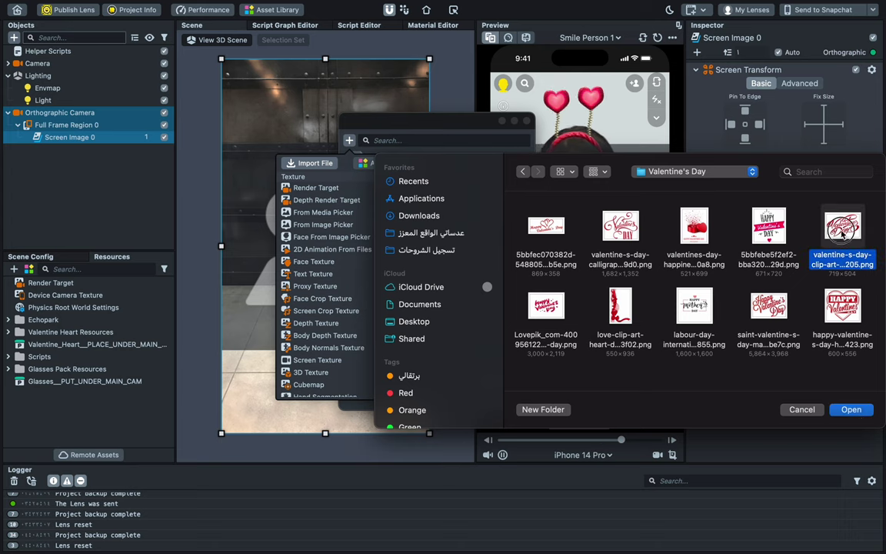
pyautogui.click(853, 410)
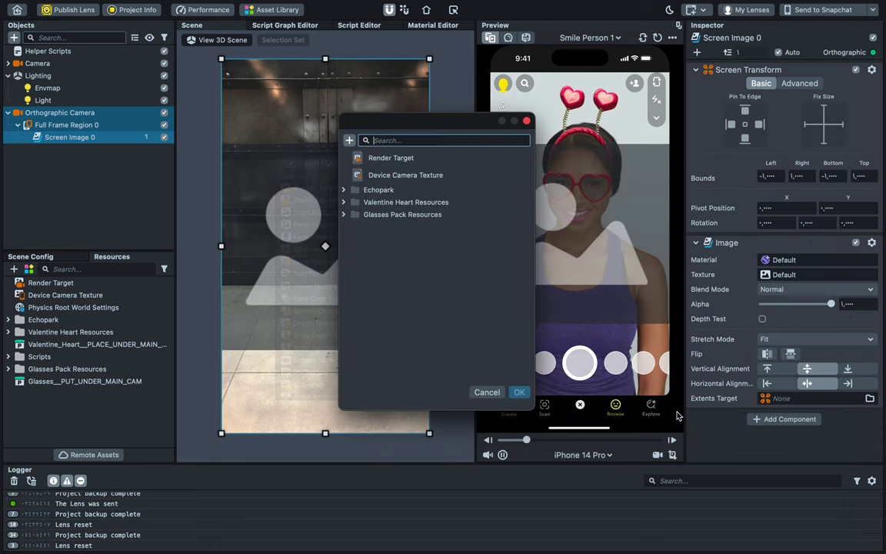
pyautogui.click(519, 392)
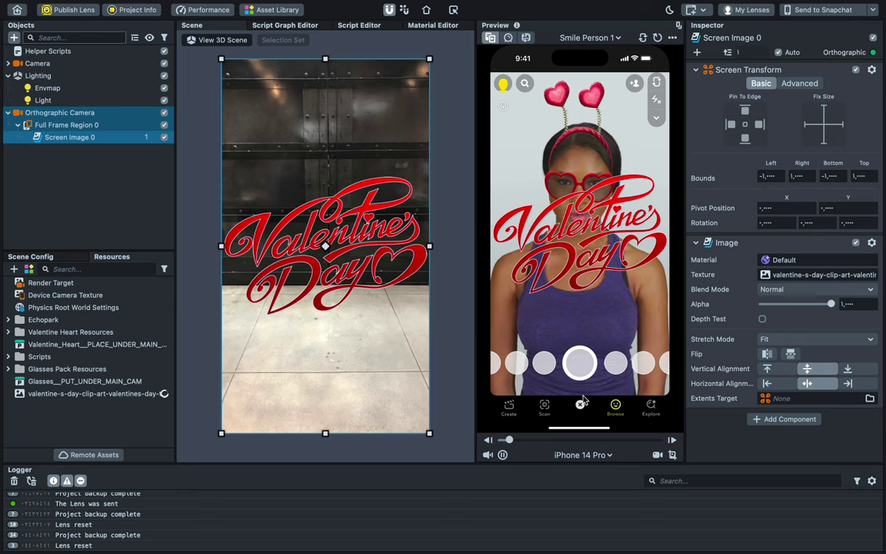
# - Set the image's stretch mode to Stretch and shrink it into the frame's lower-left area, bounds about -0.89 left, 0.25 right, -0.90 bottom, -0.43 top
pyautogui.click(816, 339)
pyautogui.click(777, 354)
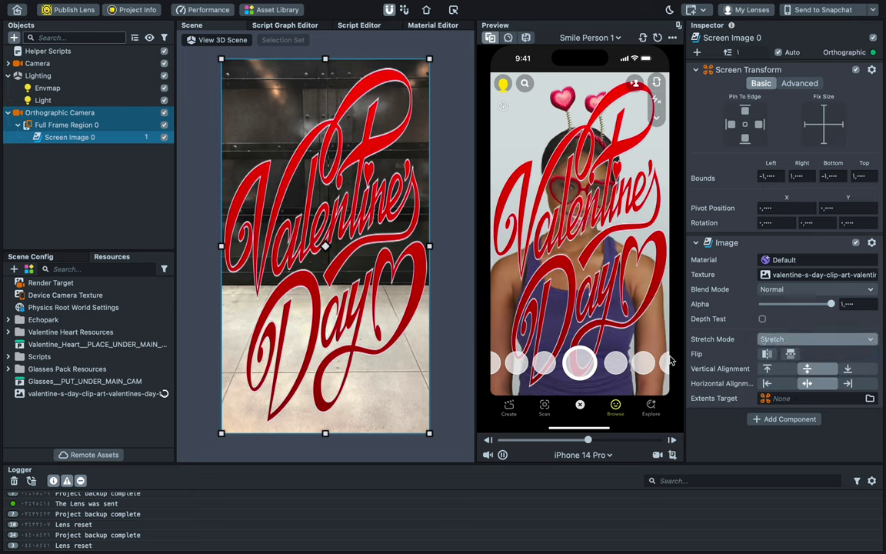
pyautogui.moveTo(431, 435); pyautogui.dragTo(340, 148)
pyautogui.moveTo(326, 112); pyautogui.dragTo(329, 365)
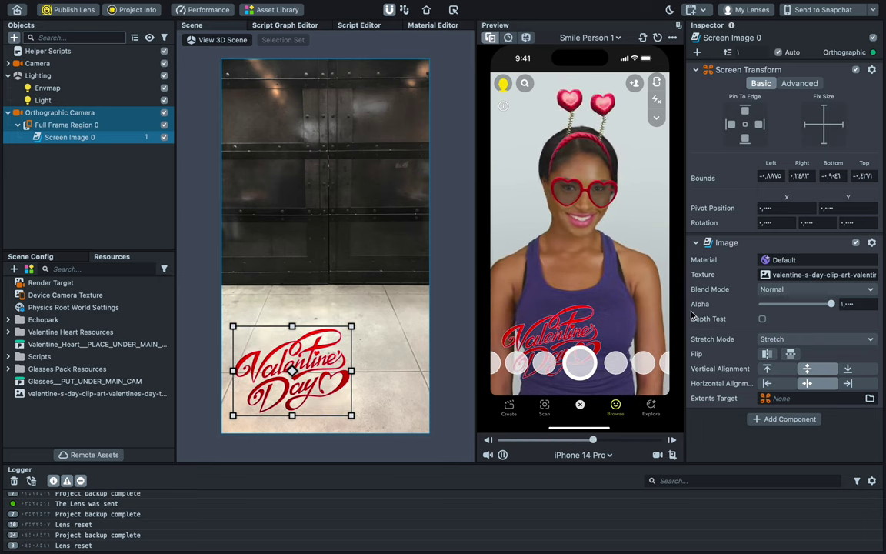
# - Replace the screen image's texture with the imported Lovepik happy-valentines-day PNG
pyautogui.click(800, 274)
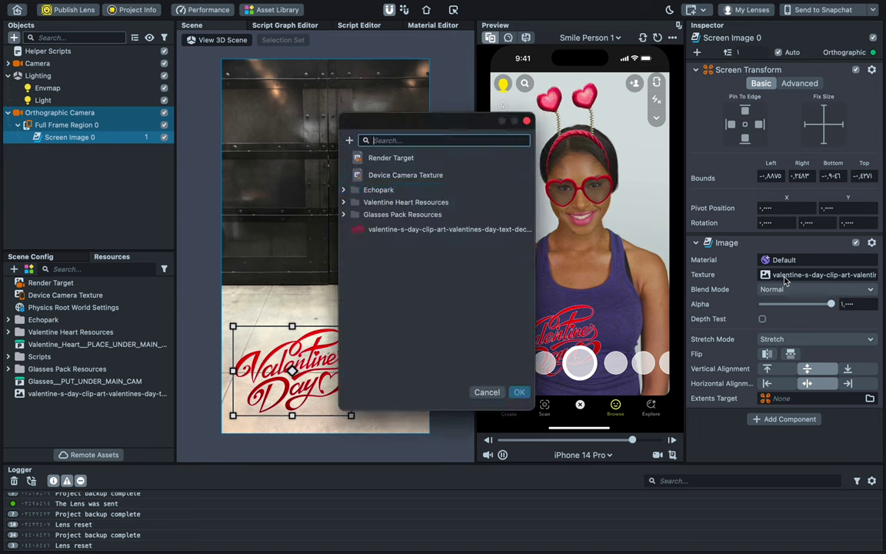
pyautogui.click(349, 140)
pyautogui.click(310, 163)
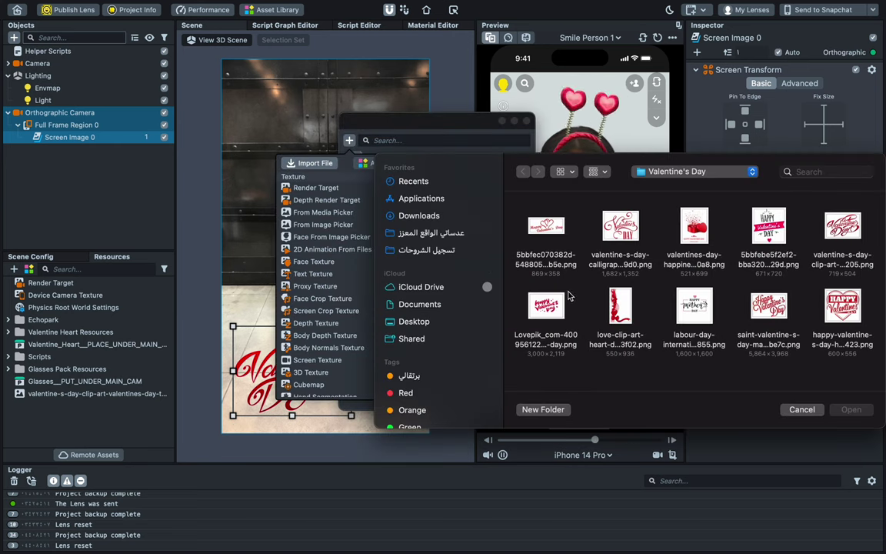
pyautogui.click(546, 306)
pyautogui.press('Return')
pyautogui.click(519, 393)
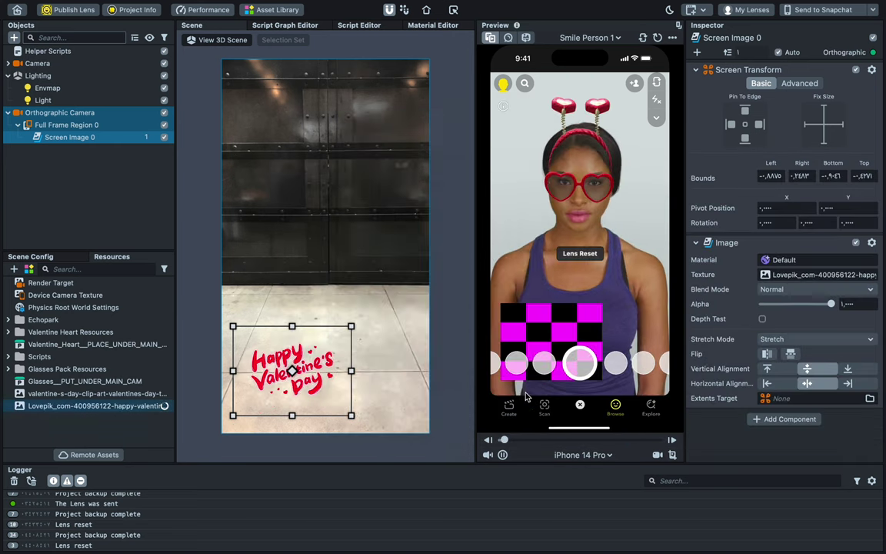
# - Import the happy-valentine-s-day-heart PNG as the screen image's texture and heighten the image to bounds of about -0.88 bottom and -0.28 top
pyautogui.click(814, 275)
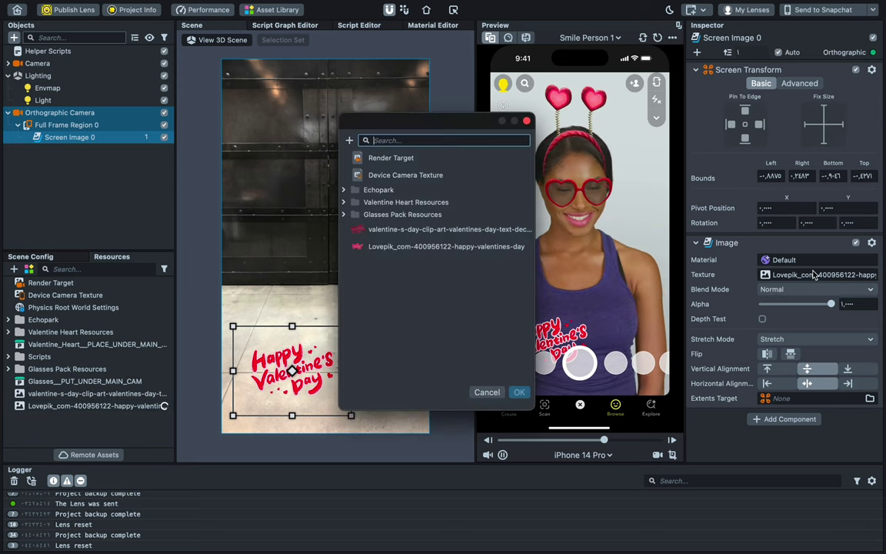
pyautogui.click(349, 140)
pyautogui.click(325, 165)
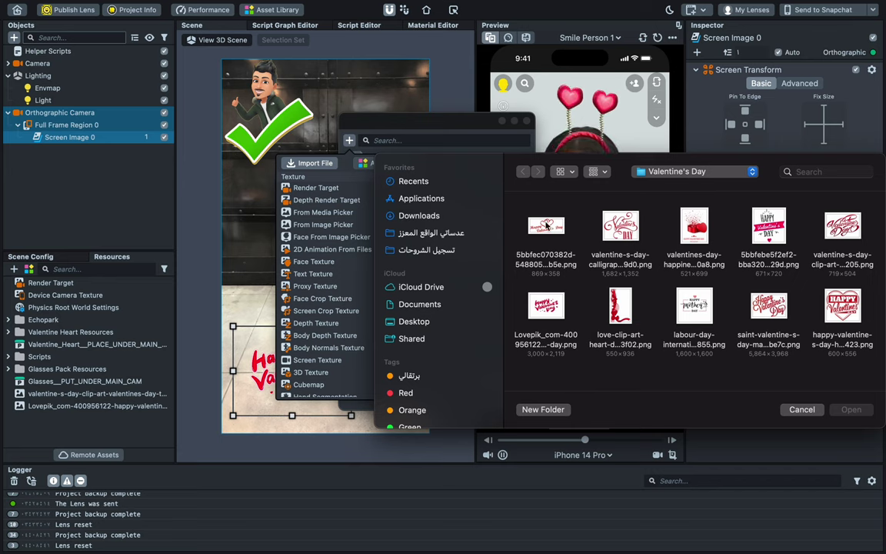
pyautogui.doubleClick(842, 306)
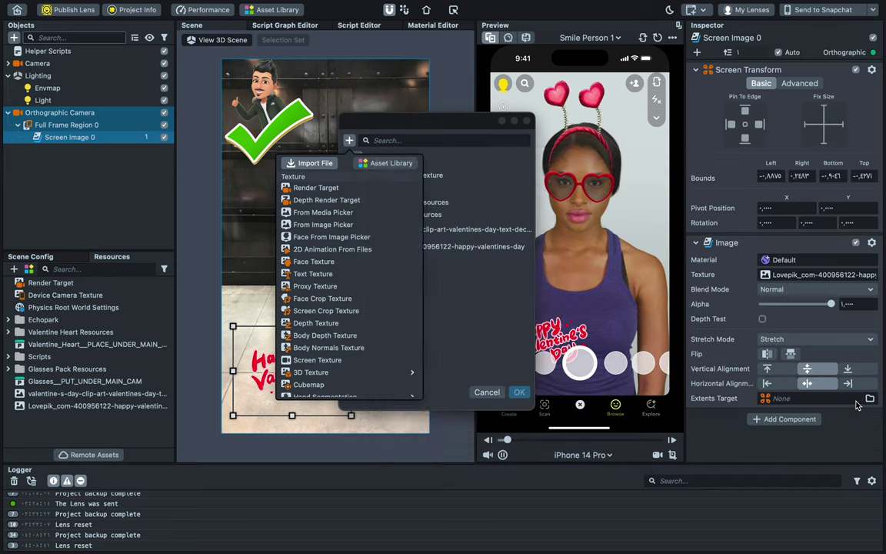
pyautogui.click(520, 393)
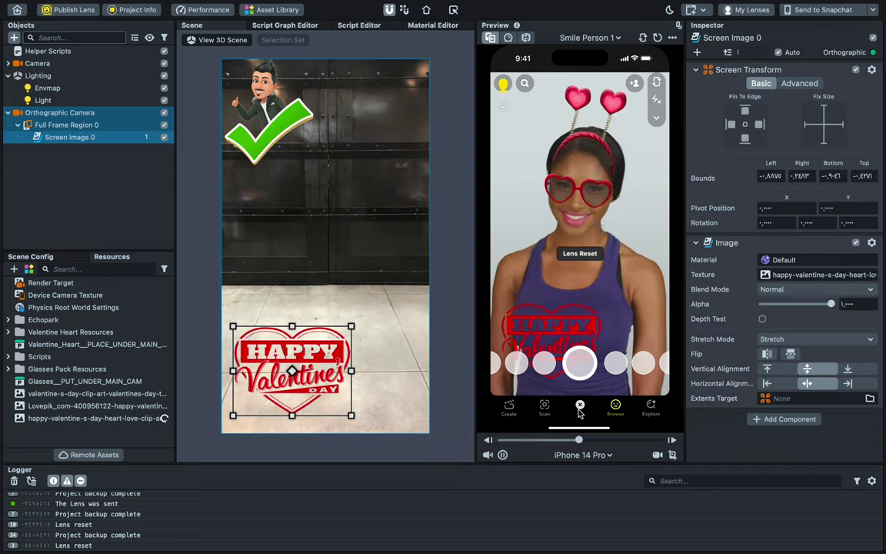
pyautogui.moveTo(293, 328); pyautogui.dragTo(291, 305)
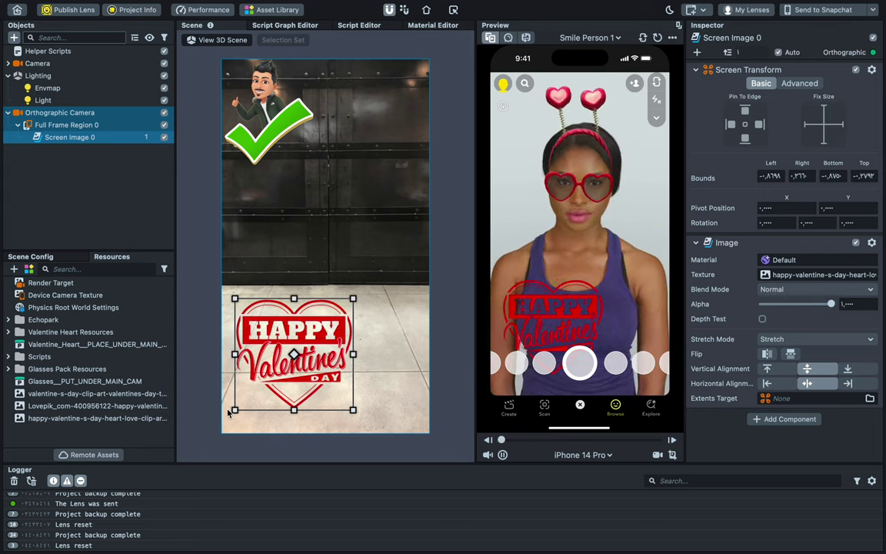